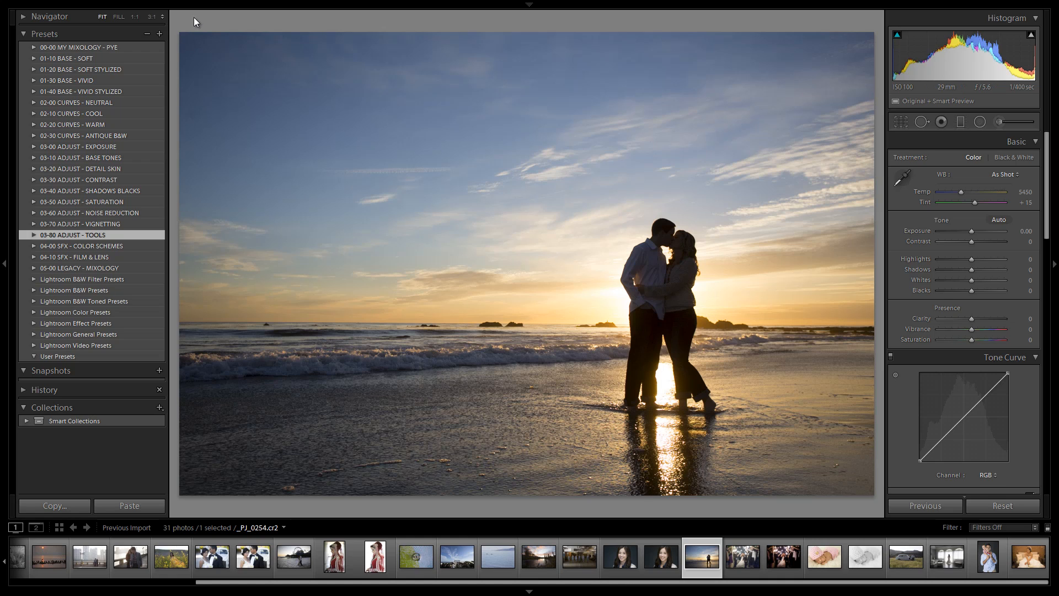
Step: Show the photo's camera and exposure info overlay, then hide it again
key(i)
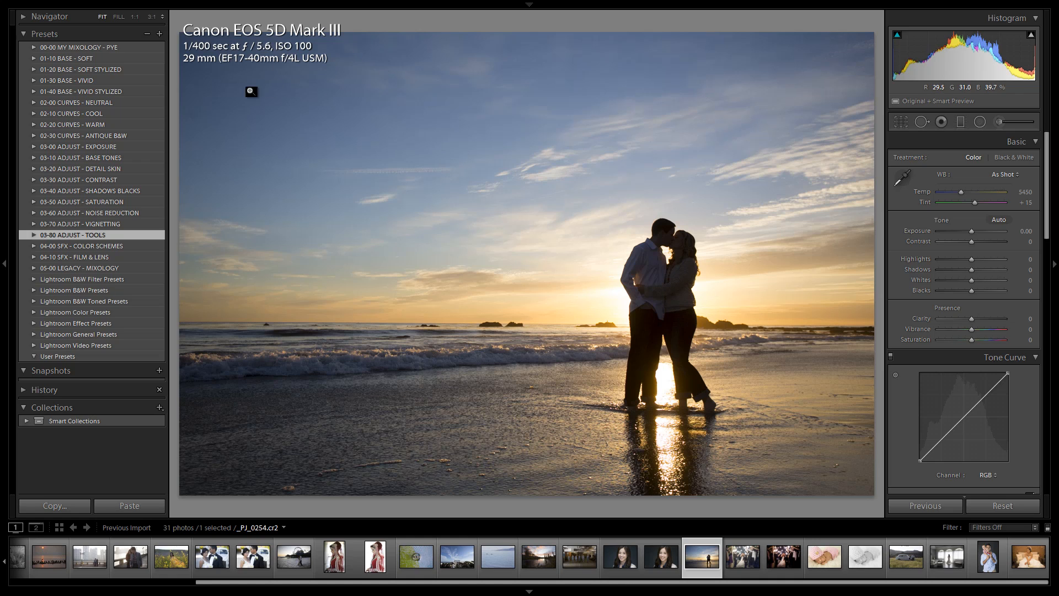
key(i)
key(i)
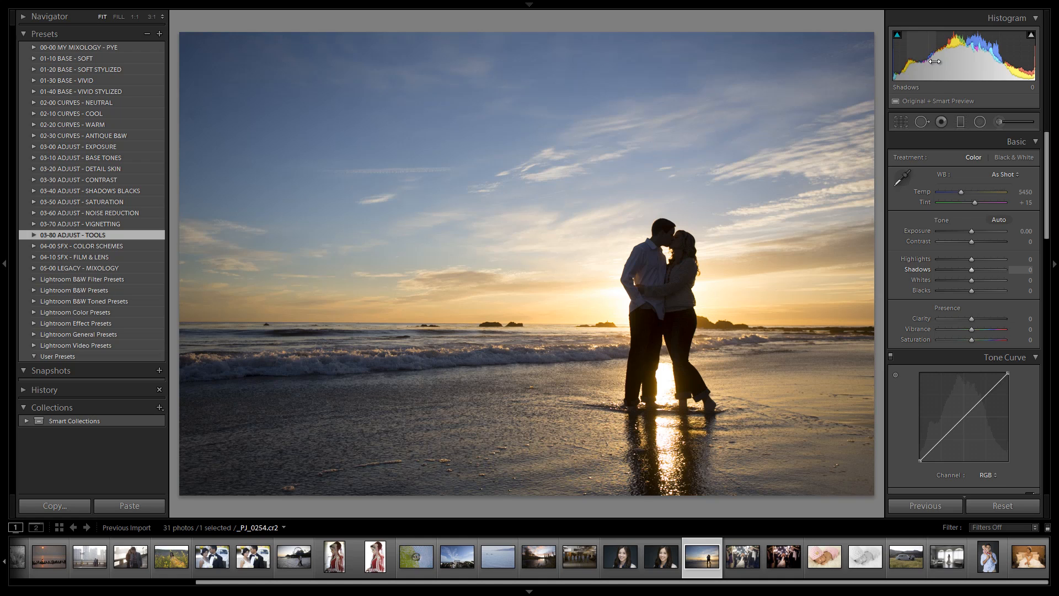
Step: Apply the 81. Dust Correction Curve preset and heal the dust spots near the sky's left edge with Spot Removal
click(33, 236)
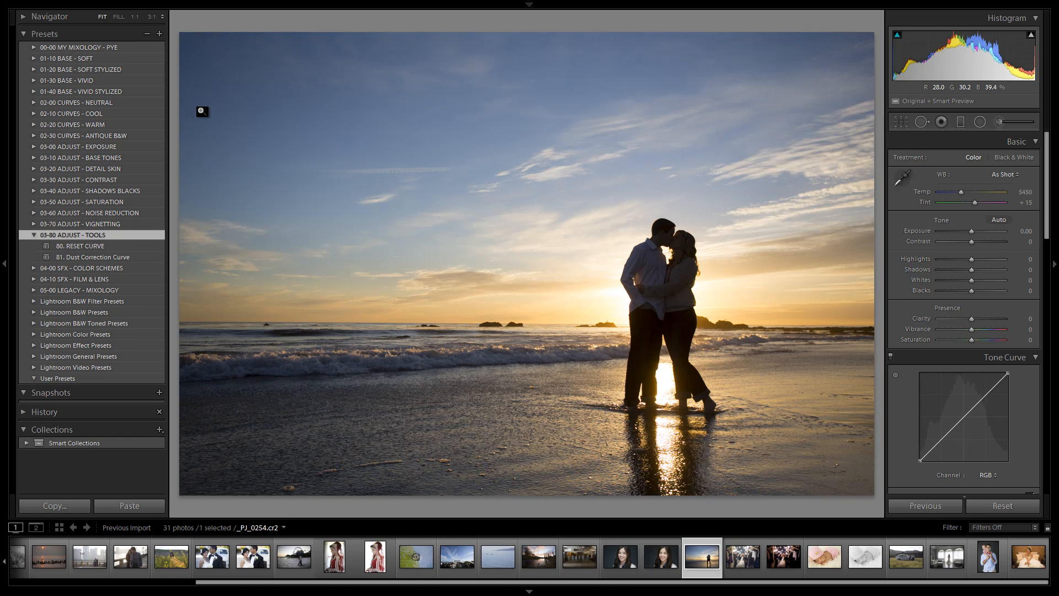
click(105, 255)
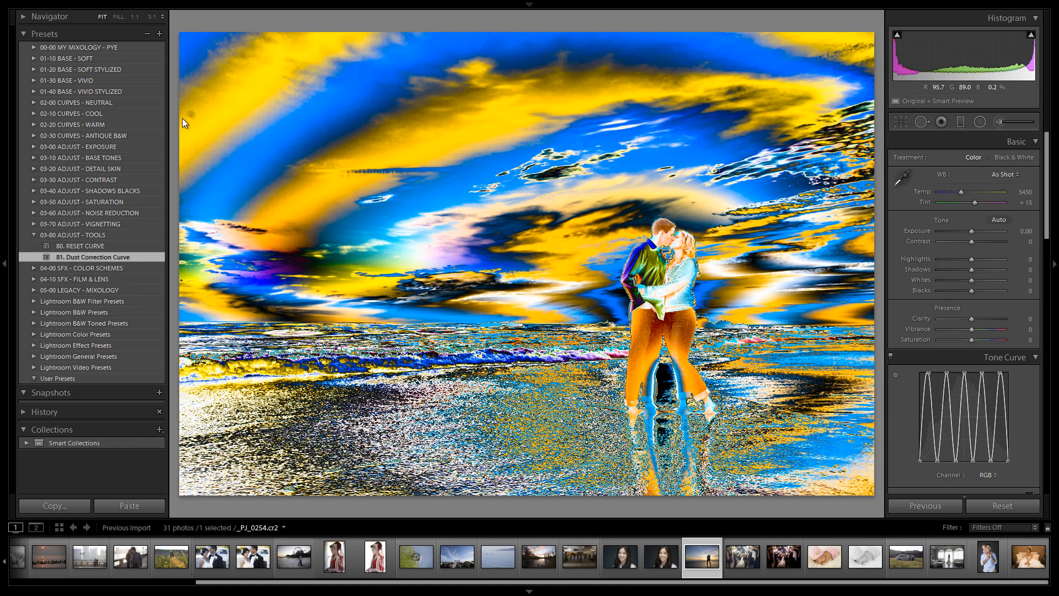
click(921, 122)
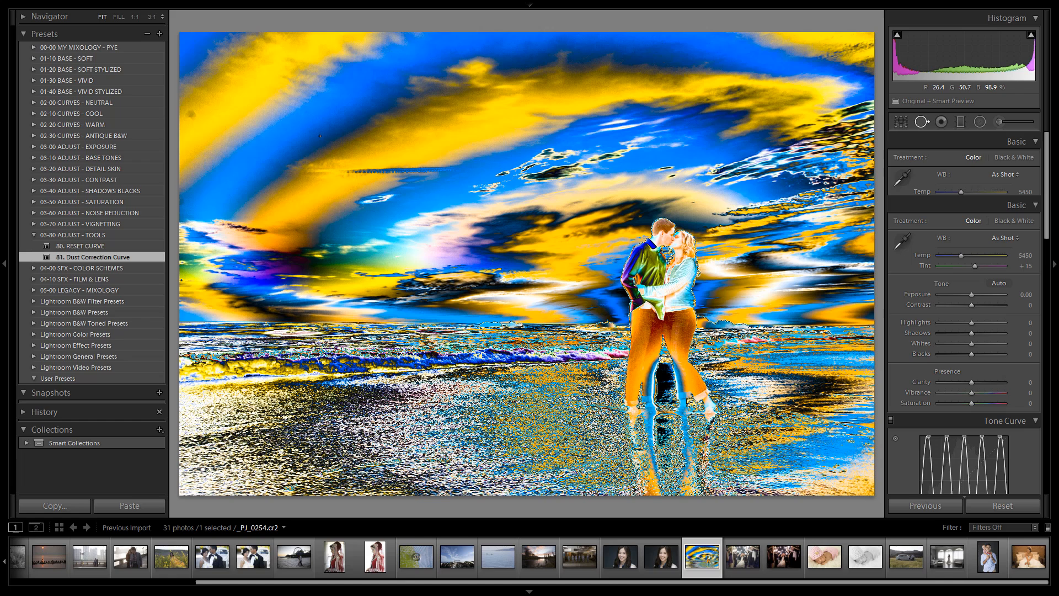
scroll(186, 116, up, 8)
click(190, 116)
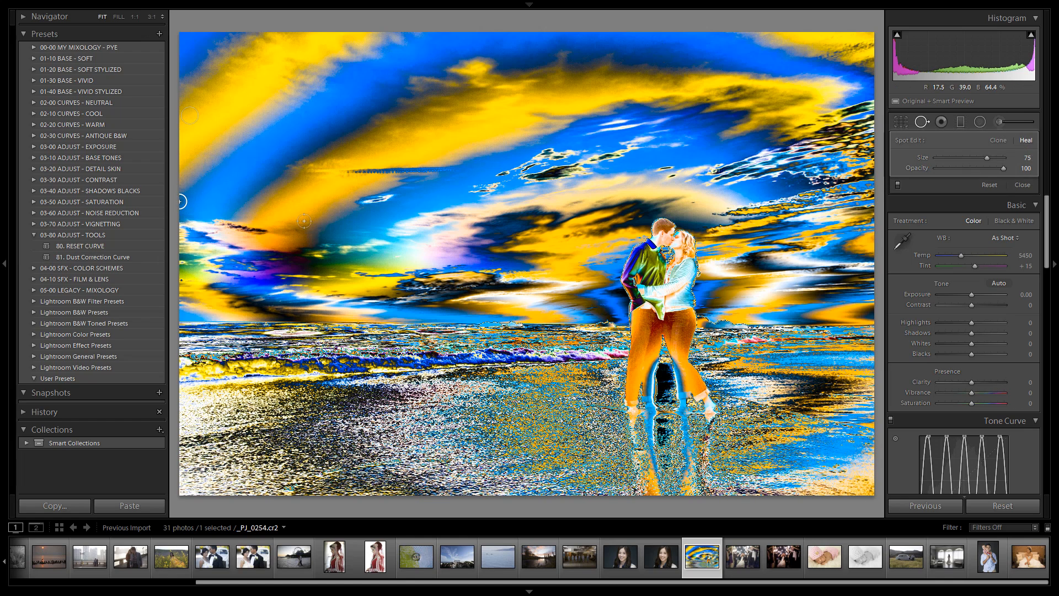
Step: Restore the normal tone curve with the 80. RESET CURVE preset and collapse the 03-80 ADJUST - TOOLS group
click(88, 246)
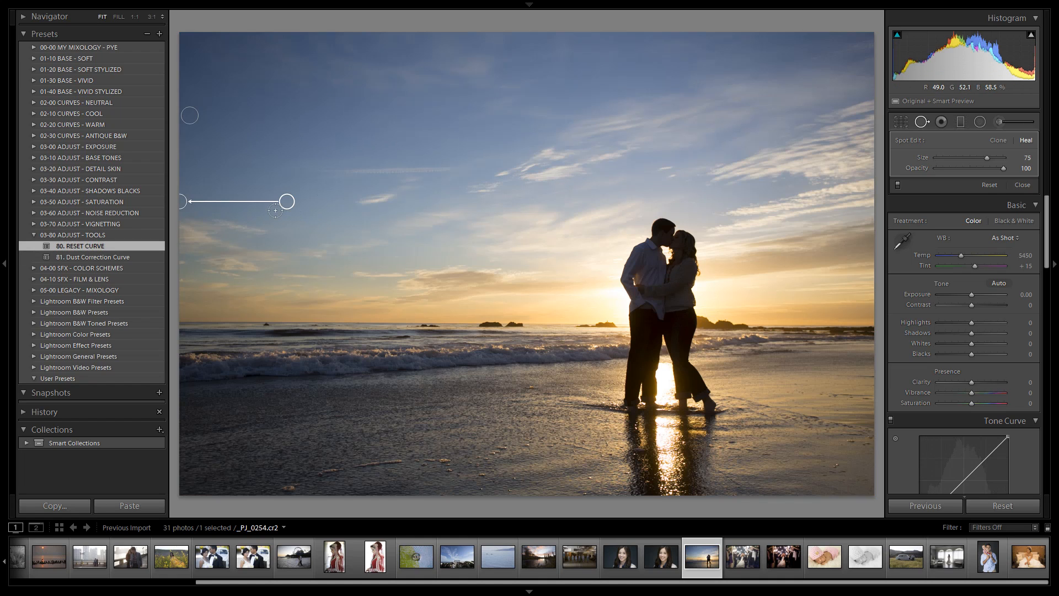
click(925, 121)
click(924, 121)
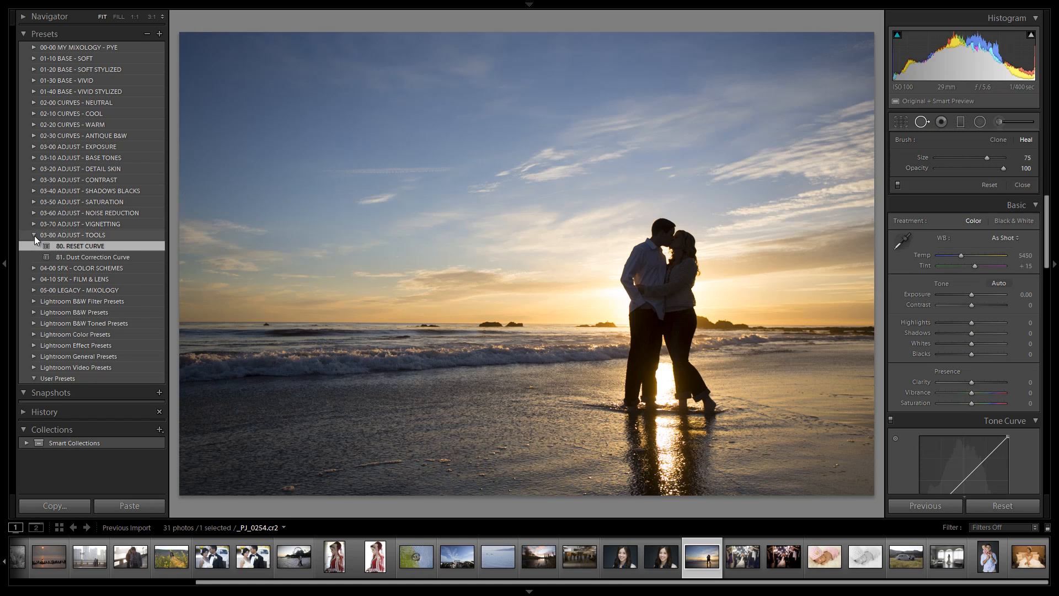
click(34, 235)
Step: Compare the Skin Desat HDR presets from Light to Max in 01-10 BASE - SOFT and apply 17a. HDR Heavy - Skin Desat
click(34, 58)
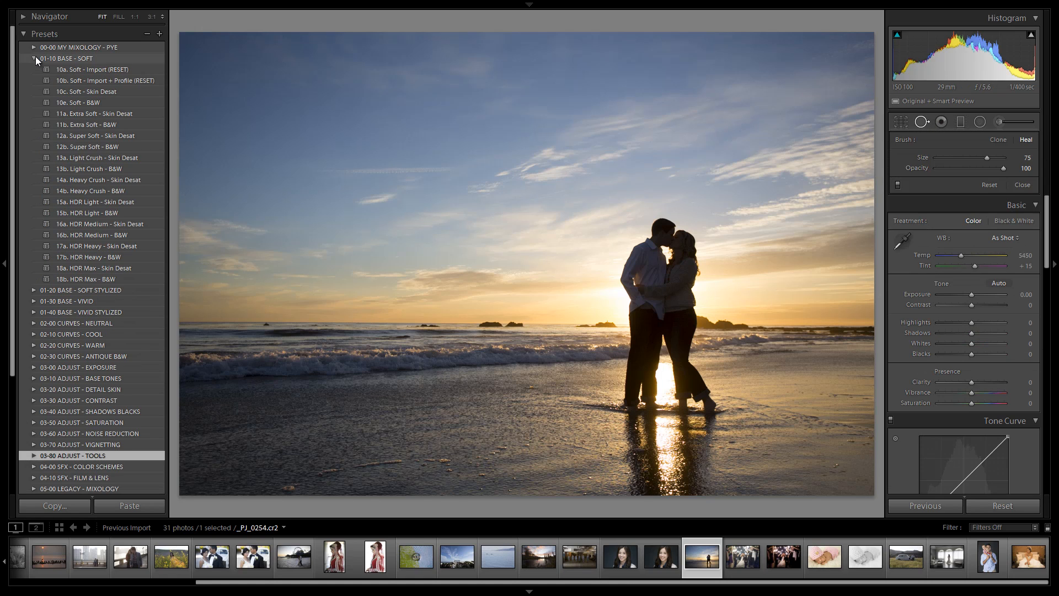
click(121, 202)
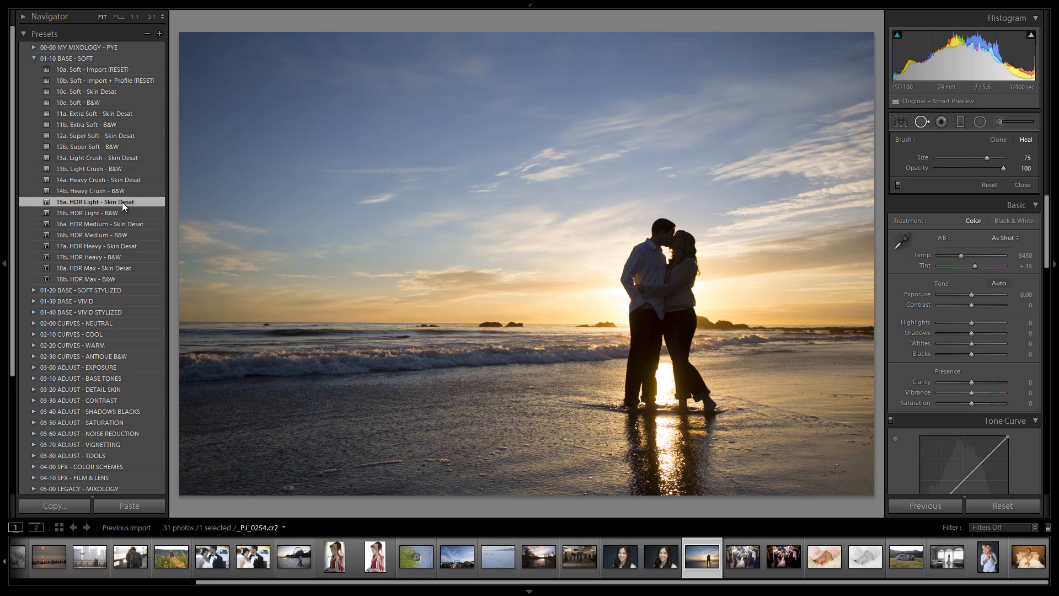
click(122, 224)
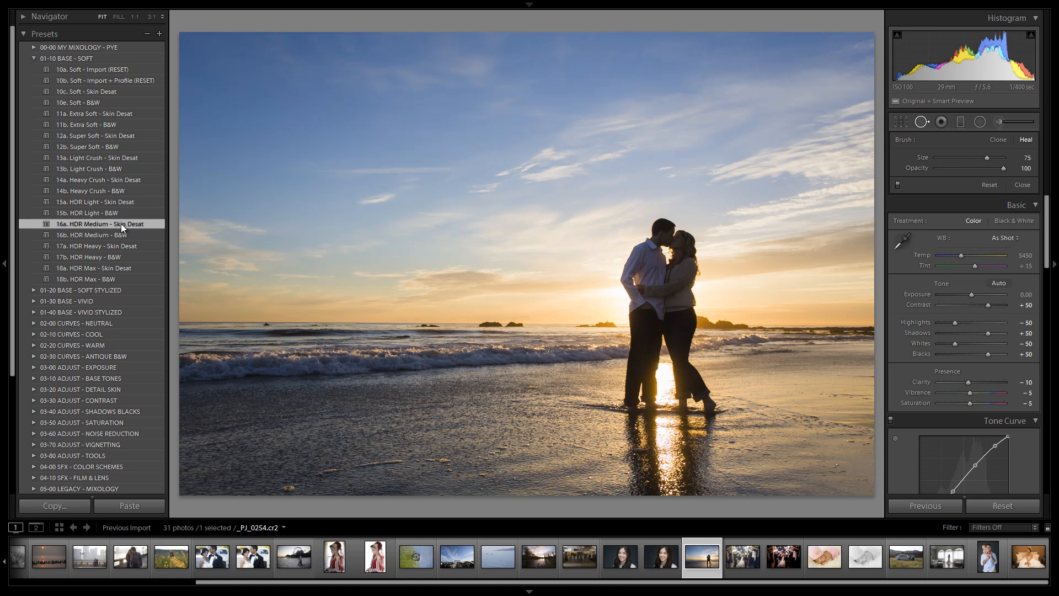
click(116, 244)
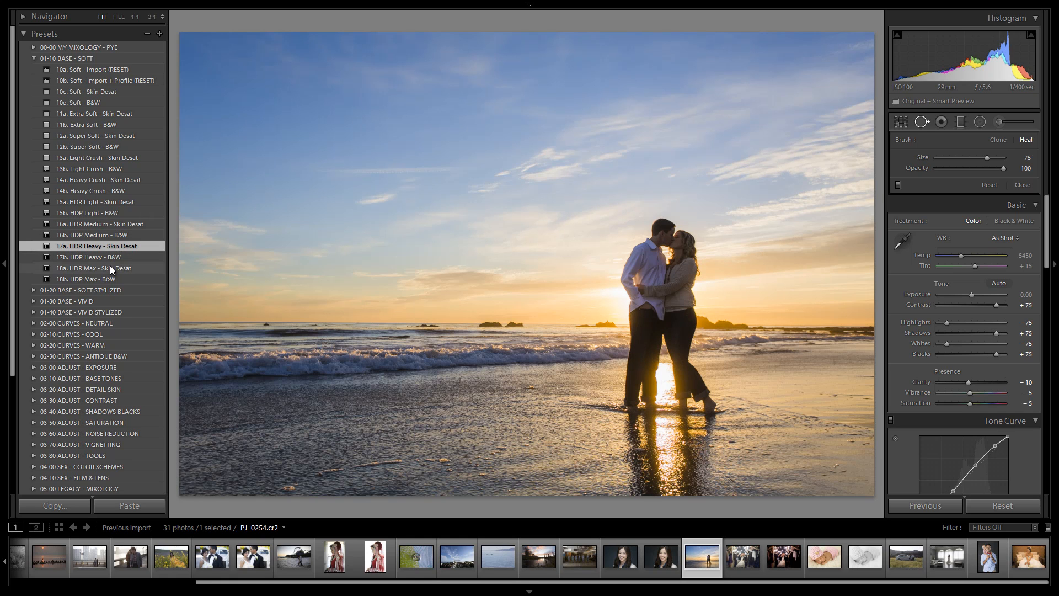
click(111, 268)
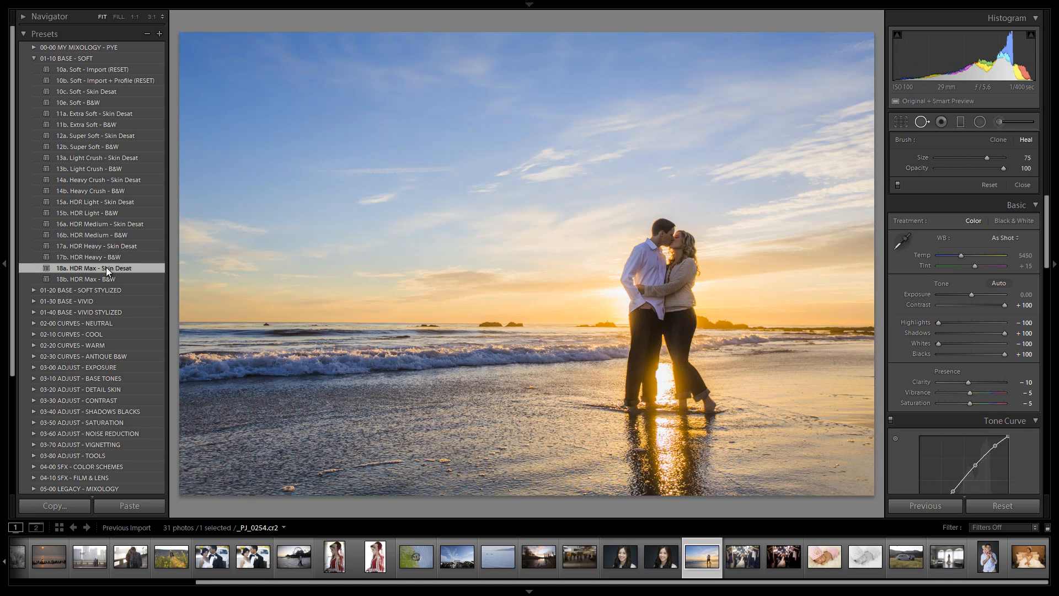
click(111, 246)
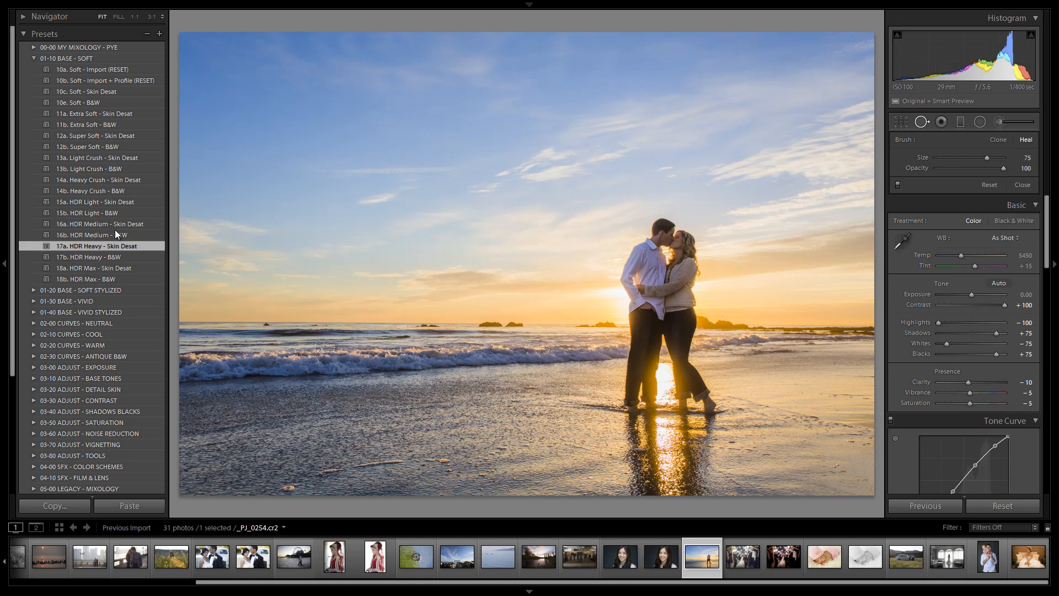
click(123, 223)
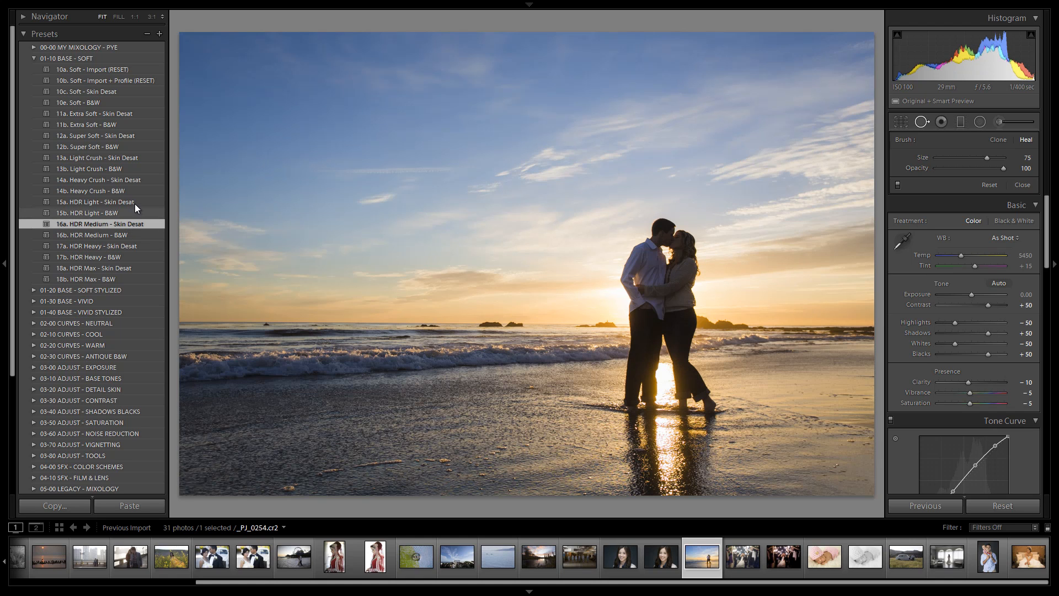
click(118, 246)
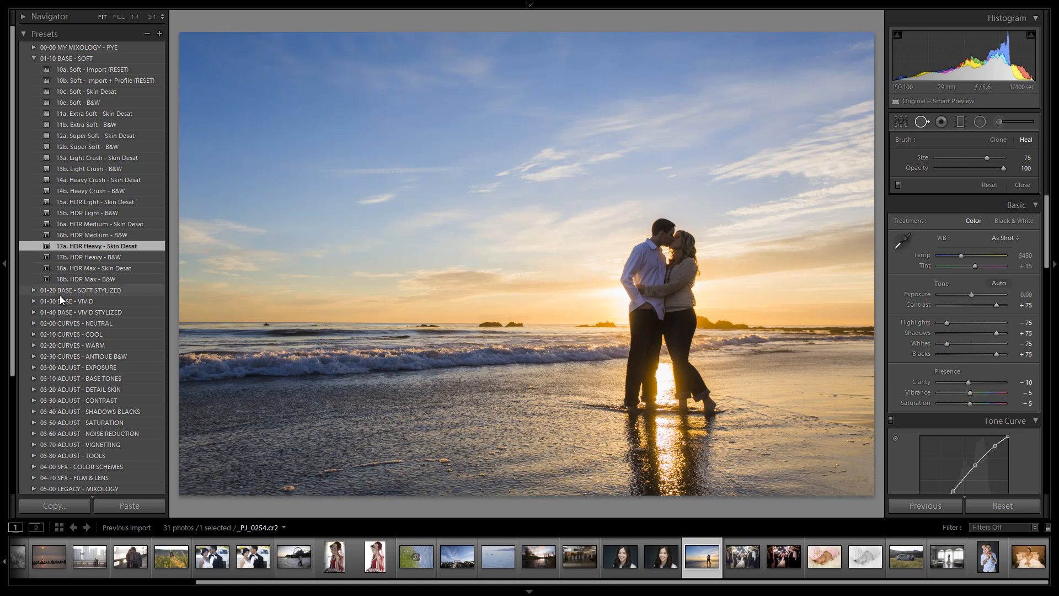
Step: Try the 34a. HDR Heavy - Color preset from the 01-30 BASE - VIVID group
click(36, 299)
click(34, 300)
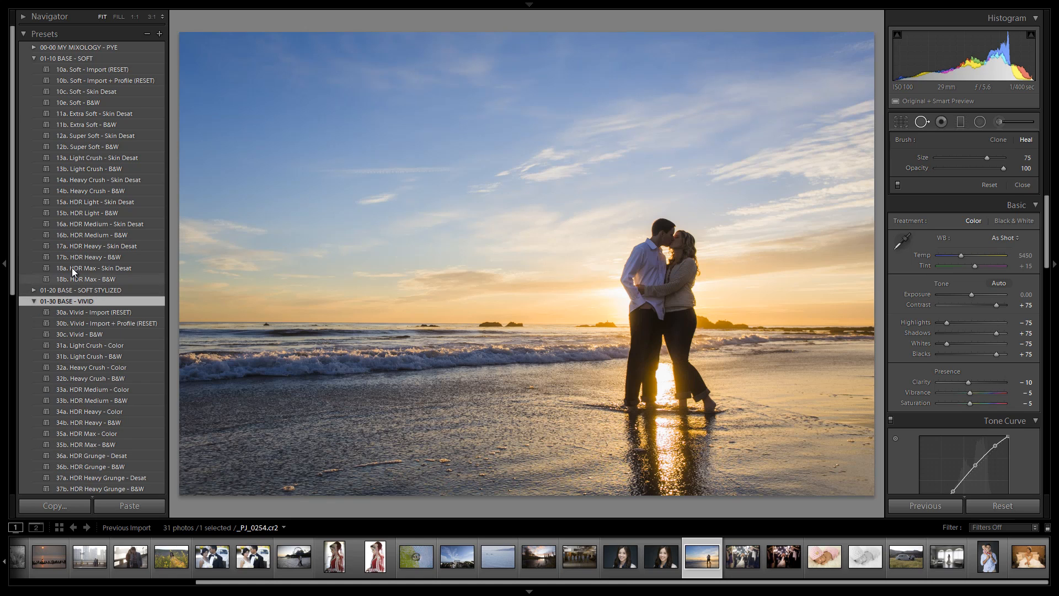
scroll(72, 267, down, 3)
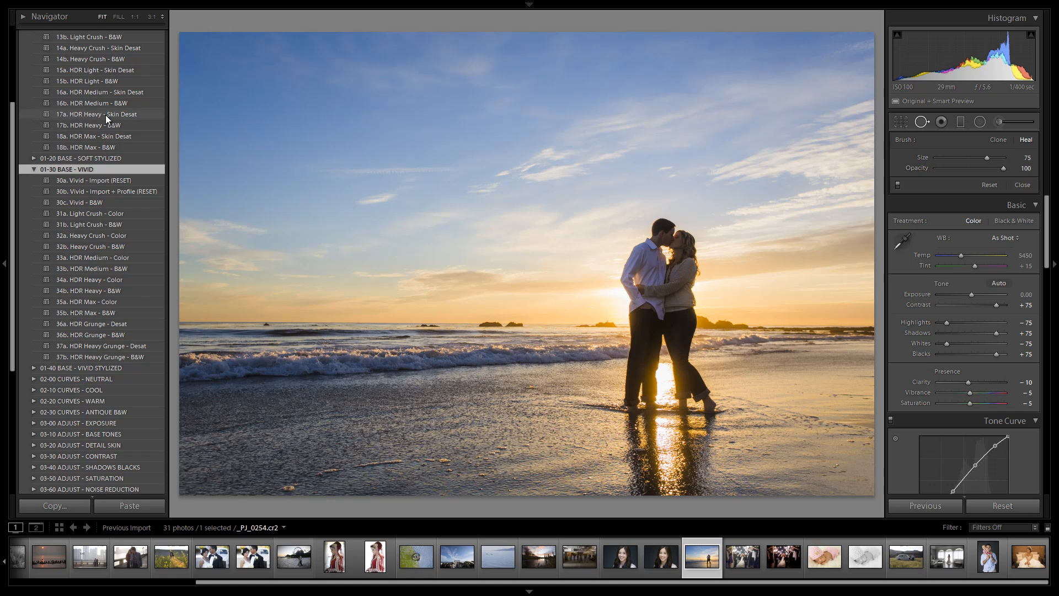
click(108, 278)
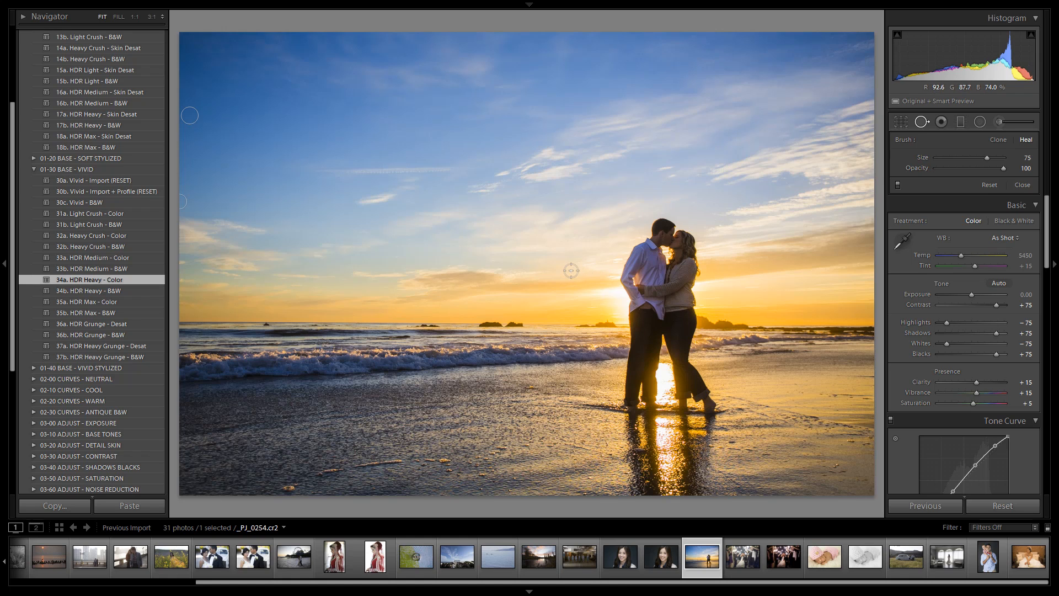
scroll(106, 230, up, 5)
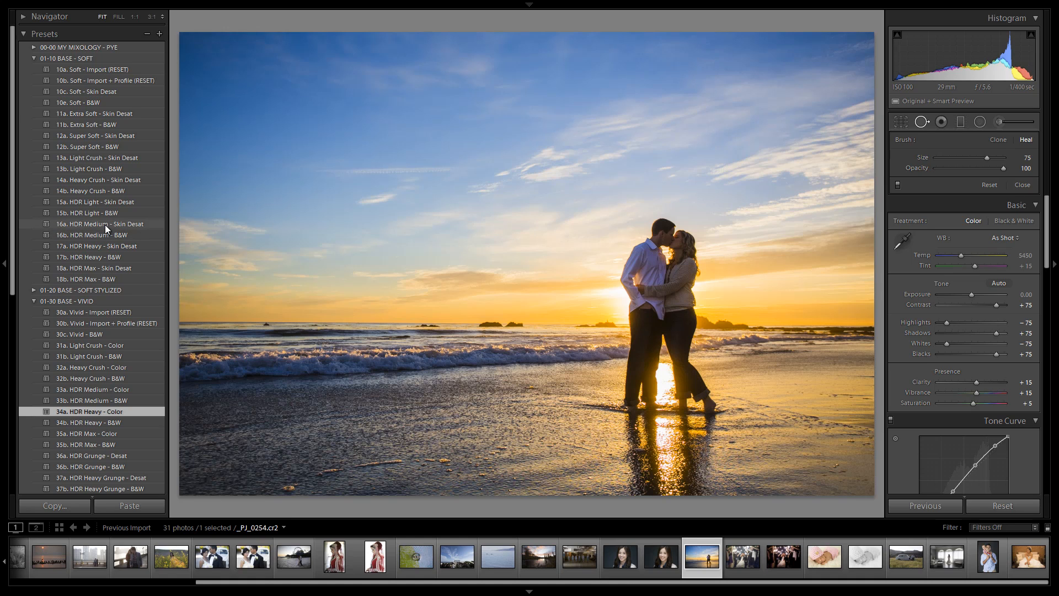
Step: Reapply the 17a. HDR Heavy - Skin Desat preset and collapse the soft and vivid base preset groups
click(107, 245)
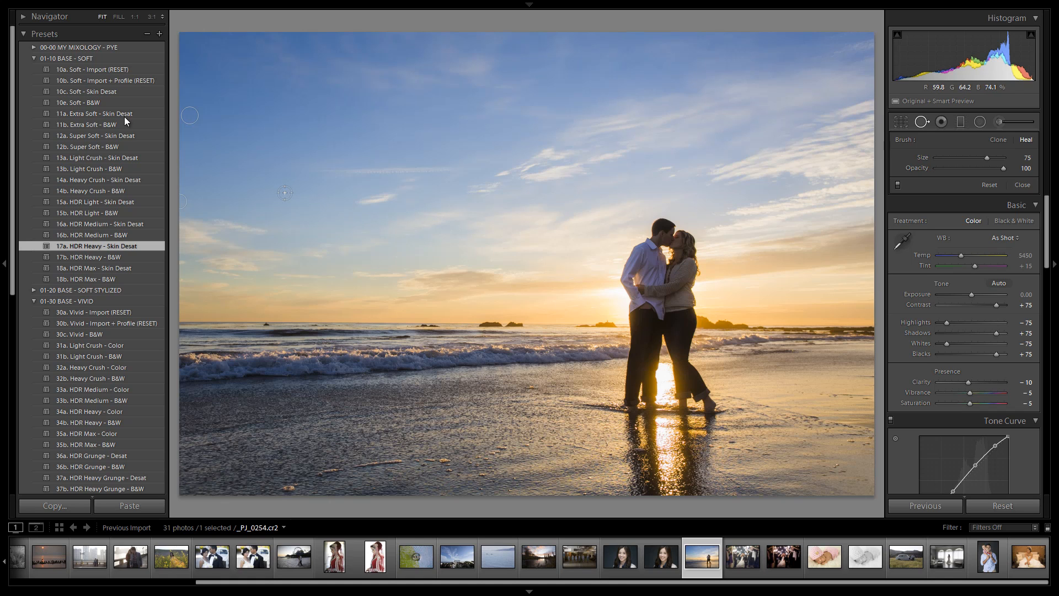
click(34, 59)
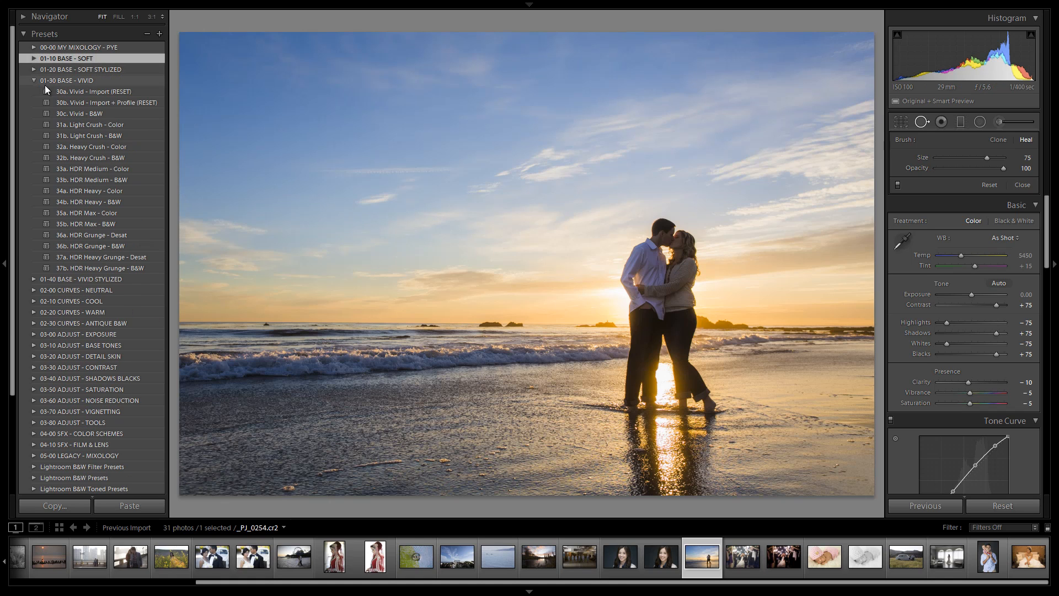
click(34, 80)
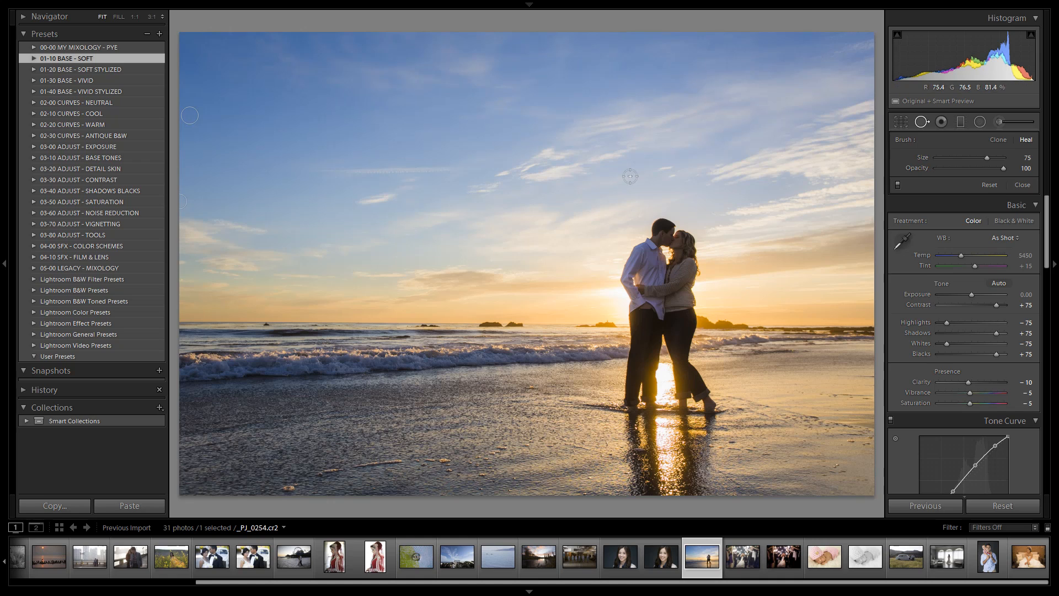
Step: Close the Spot Removal tool and warm the white balance by setting the temperature to 6500
click(921, 122)
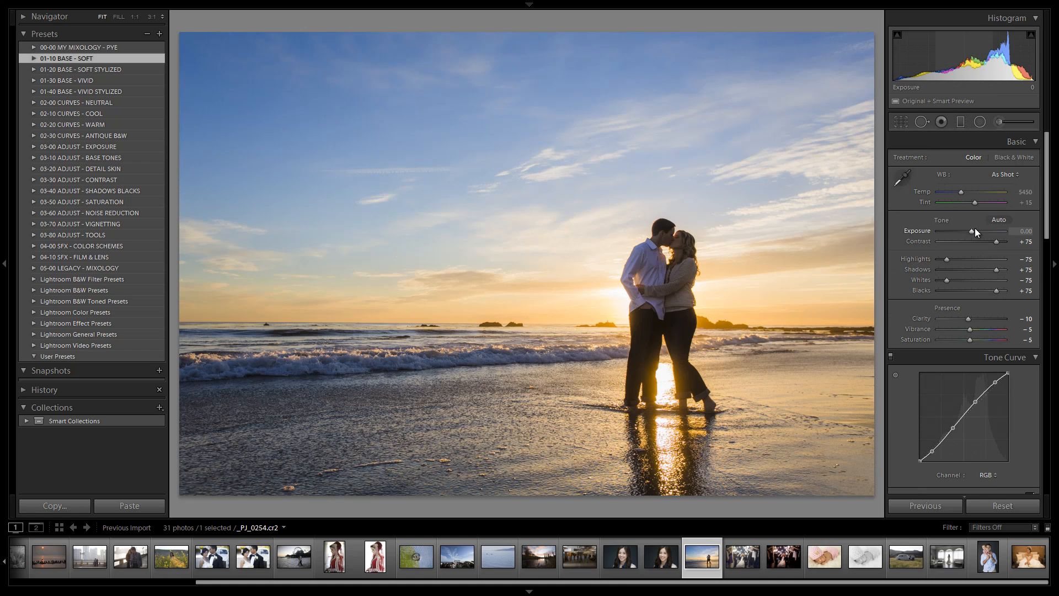
click(958, 191)
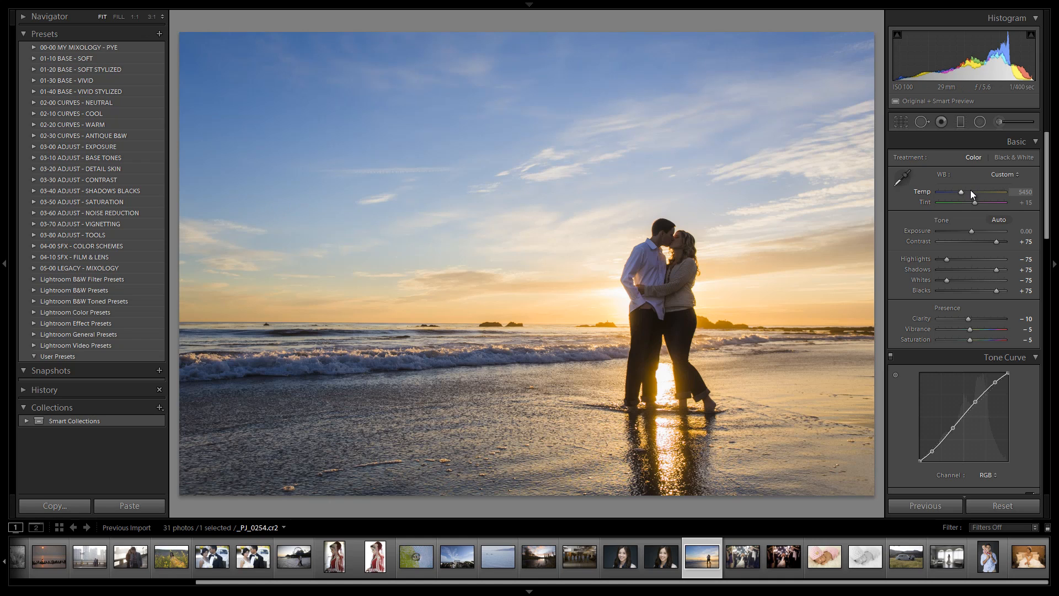
drag(960, 191, 963, 191)
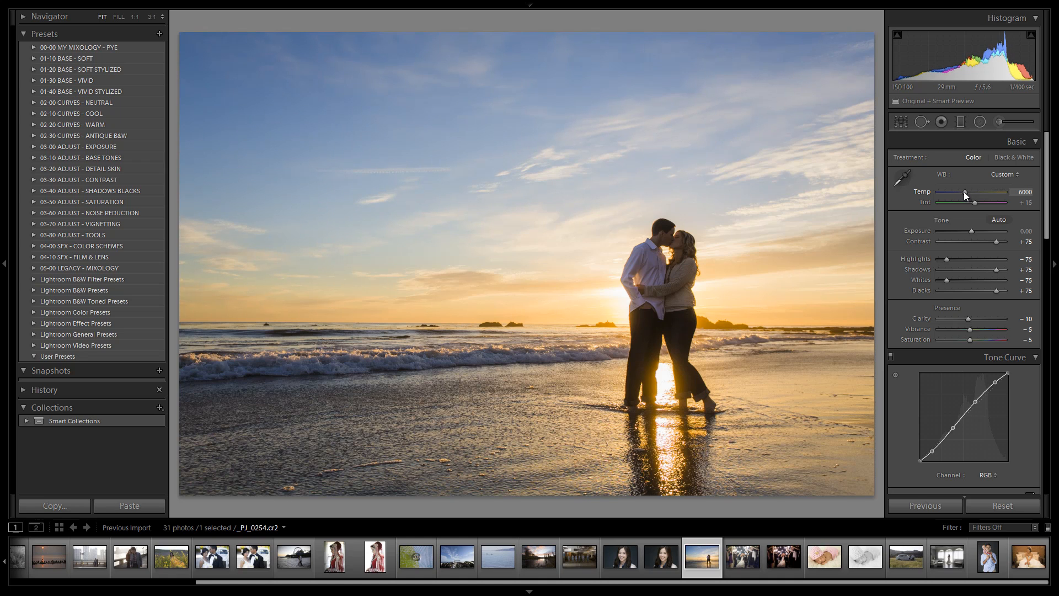
drag(964, 190, 967, 191)
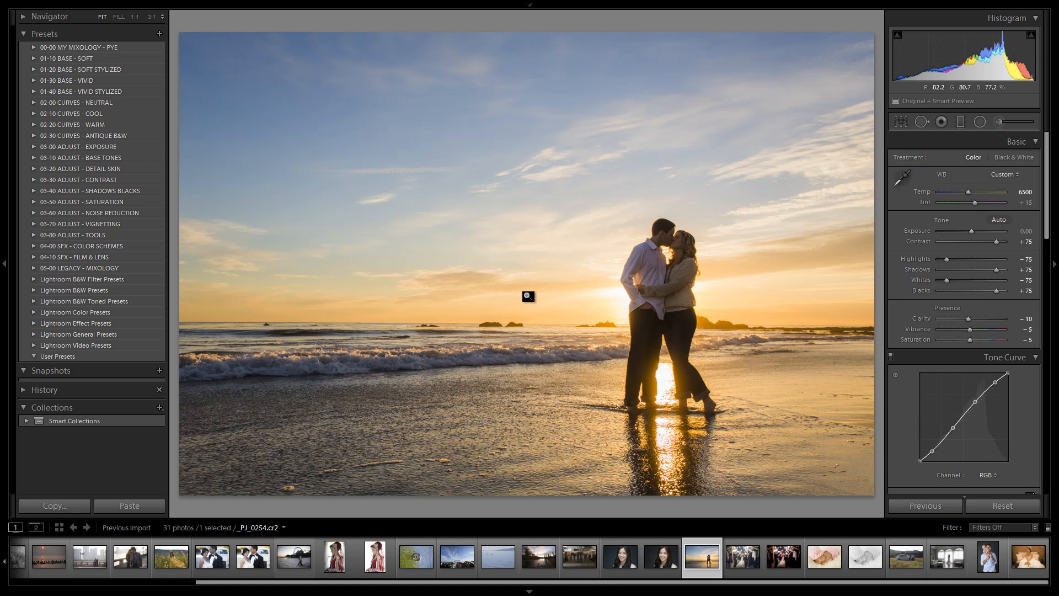
Step: Rotate the photo to an angle of -0.09 and crop it slightly tighter, keeping the couple near the right vertical third
key(r)
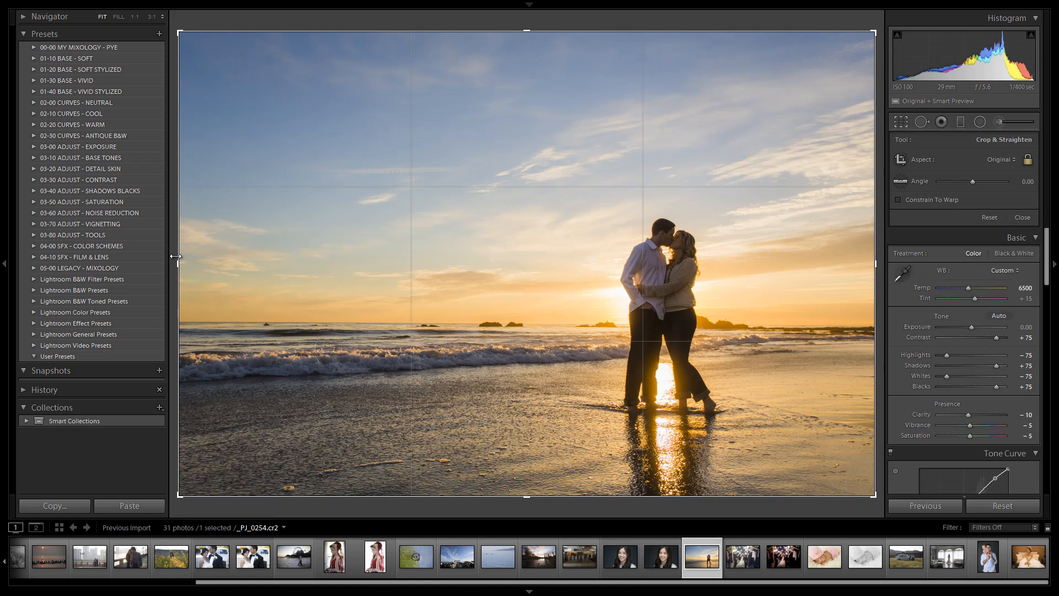
drag(172, 255, 172, 256)
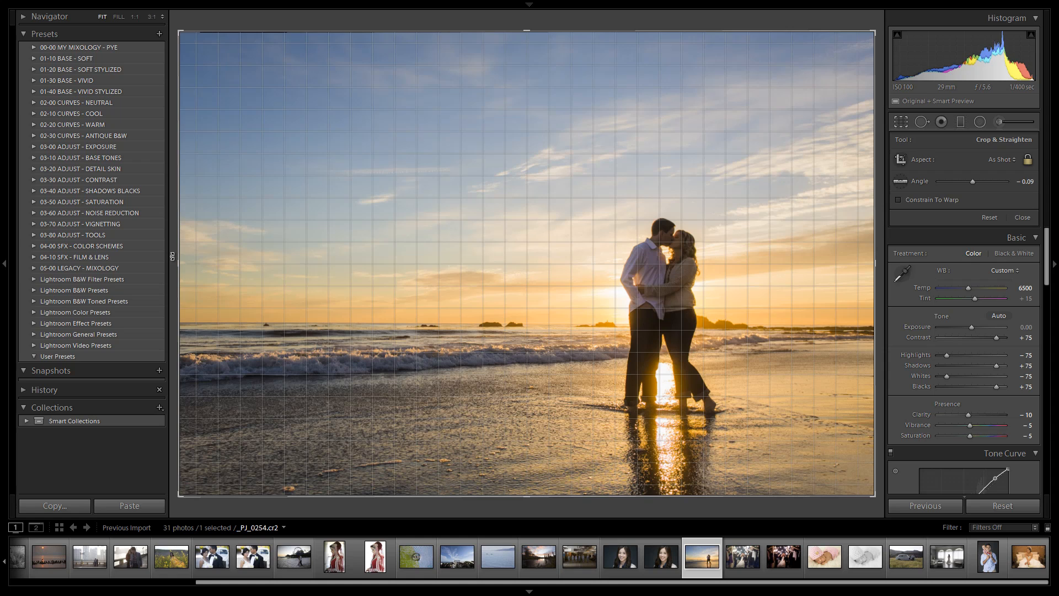
drag(585, 492, 584, 488)
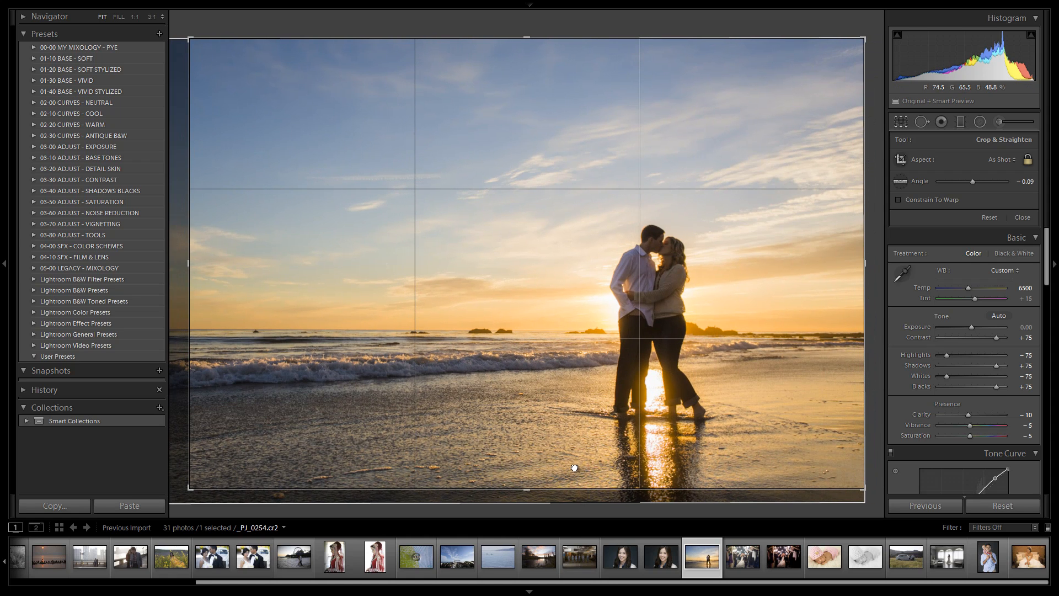
key(r)
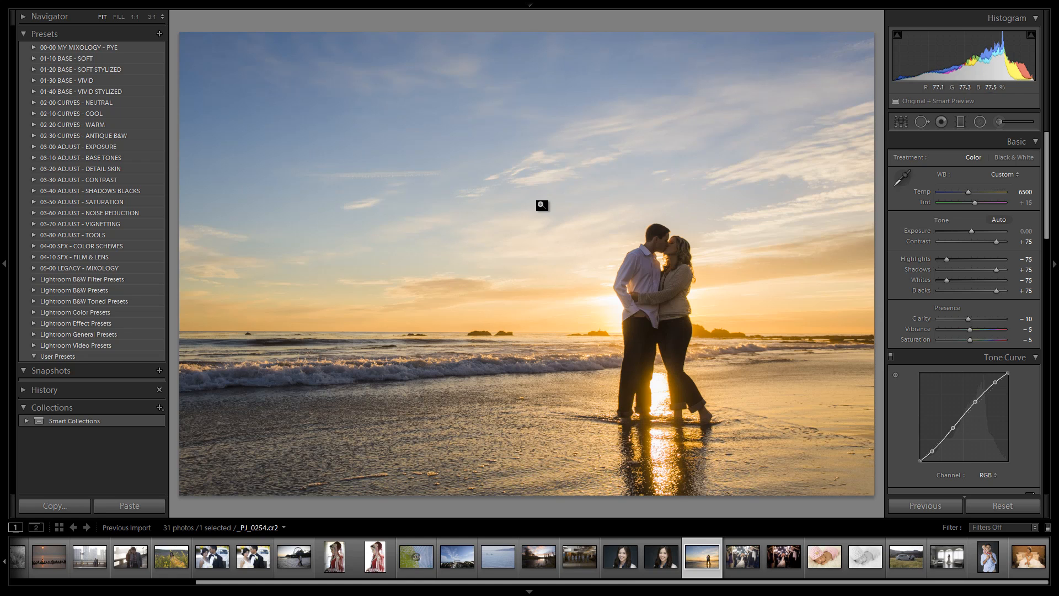
Step: Compare the original photo with the edited version by switching repeatedly between the before and after views
key(backslash)
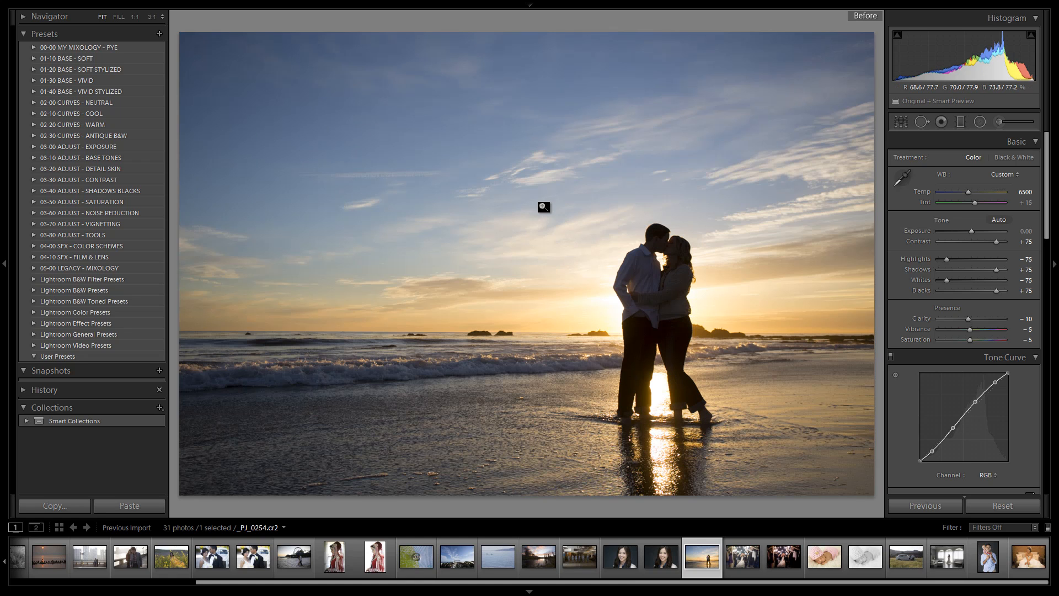
key(backslash)
key(backslash)
key(backslash)
key(backslash)
key(backslash)
key(backslash)
key(backslash)
key(backslash)
key(backslash)
key(backslash)
key(backslash)
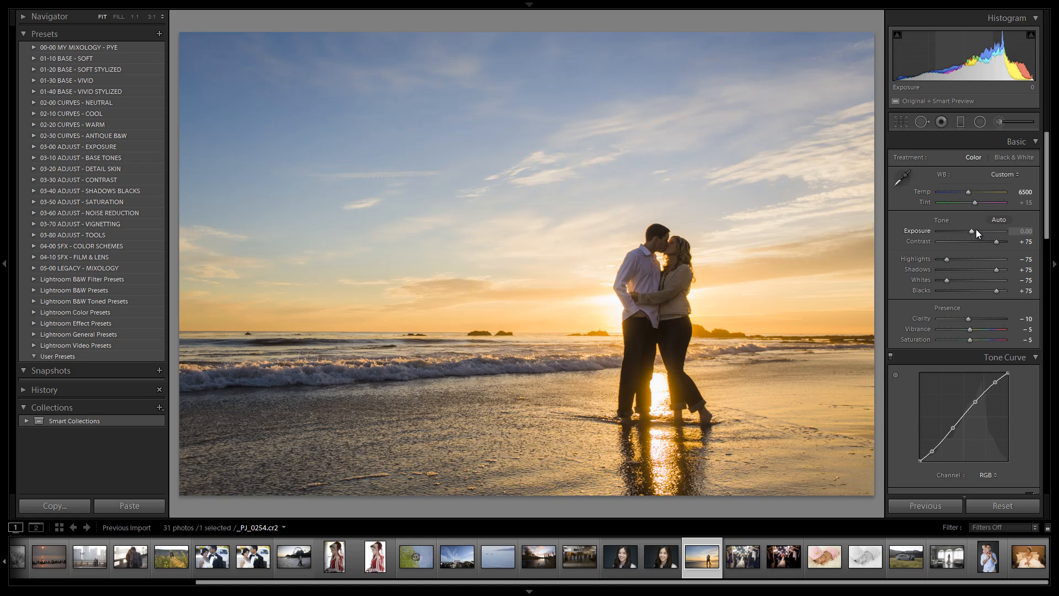
Step: Raise the photo's exposure to +0.66
key(shift+Up)
key(shift+Down)
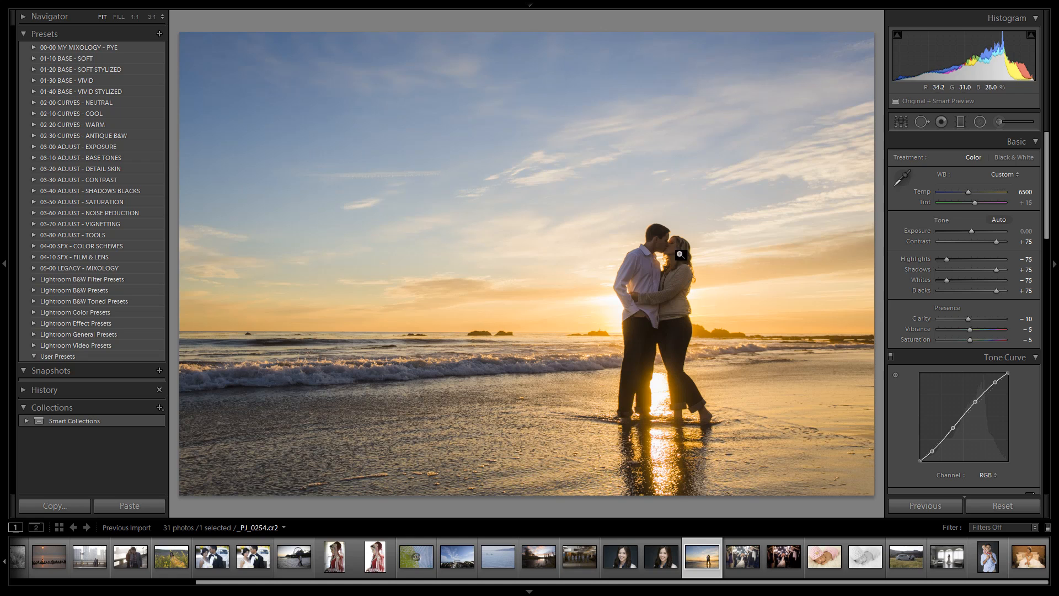
key(shift+Up)
key(shift+Up)
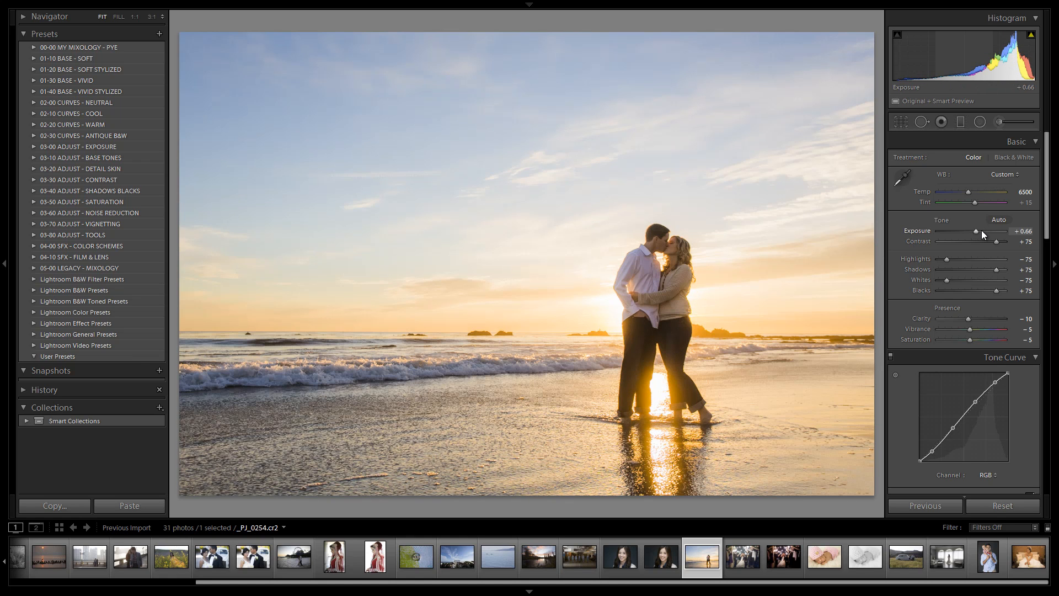
Step: Set the exposure back to 0.00 and compare the original photo with the edited version several times
key(shift+Down)
key(shift+Down)
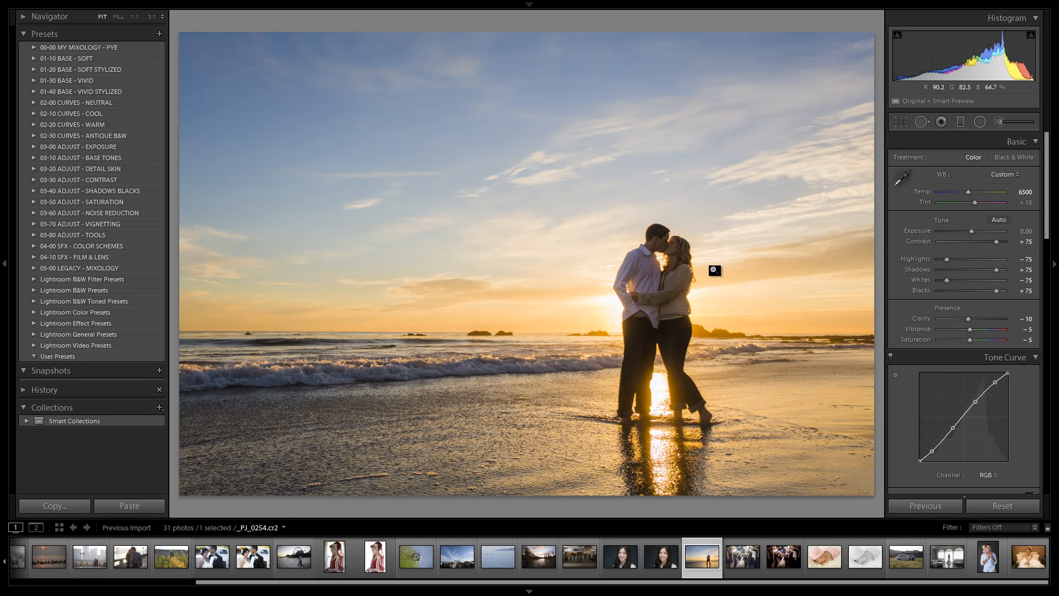
key(backslash)
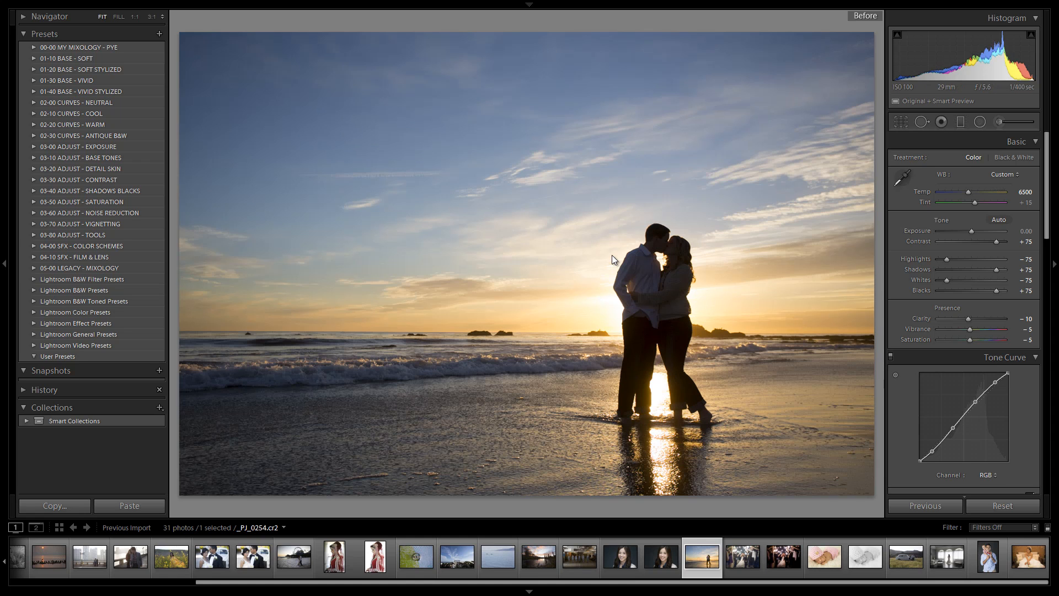
key(backslash)
key(backslash)
key(backslash)
key(backslash)
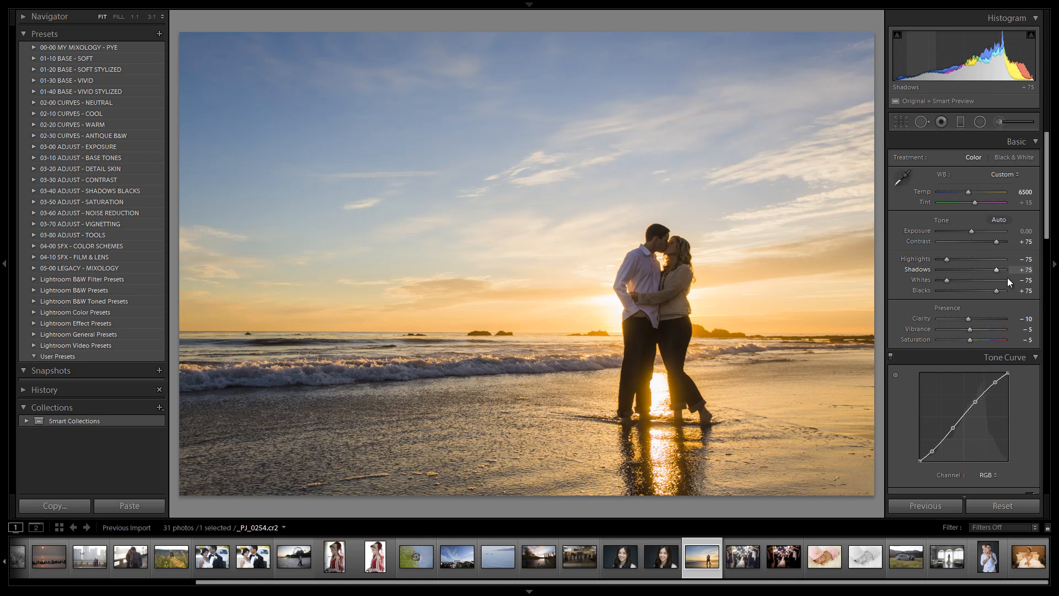
Step: Try resetting the contrast and then the clarity to 0, undoing each change
double_click(996, 241)
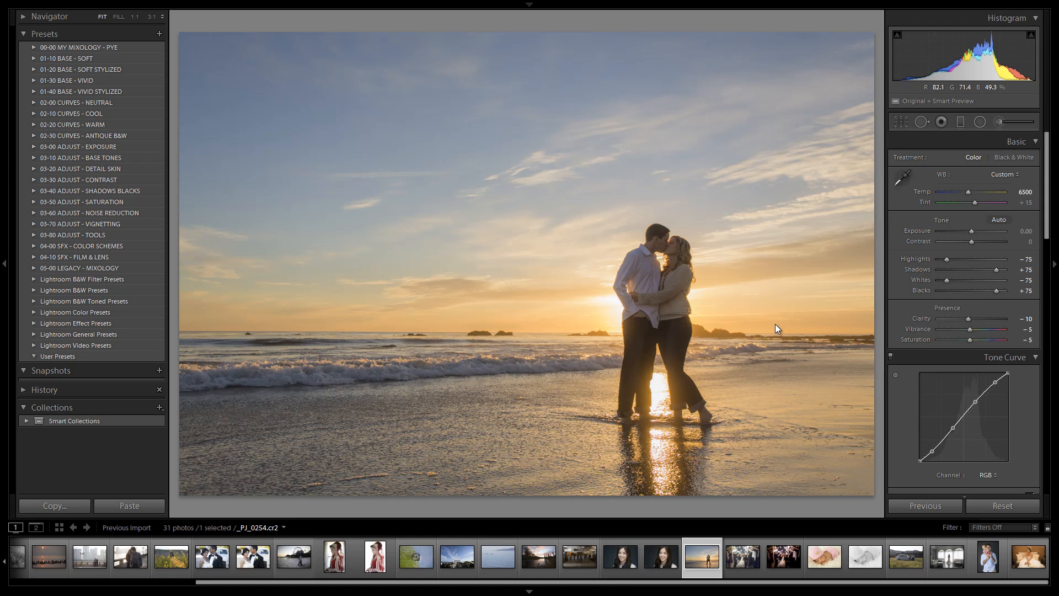
key(ctrl+z)
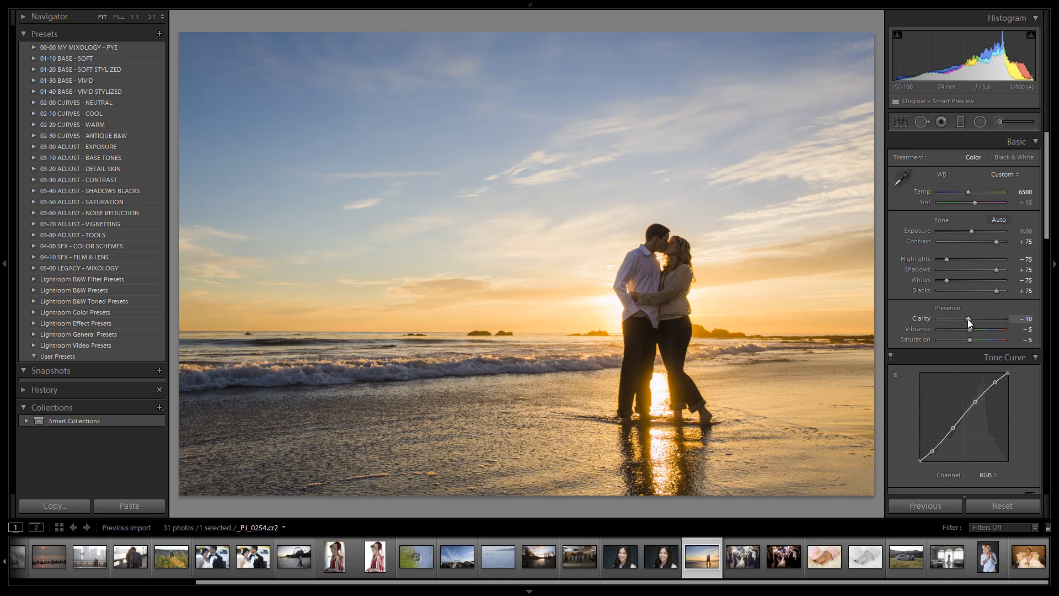
double_click(967, 318)
key(ctrl+z)
Step: Reset both the vibrance and the saturation to 0
scroll(976, 330, down, 3)
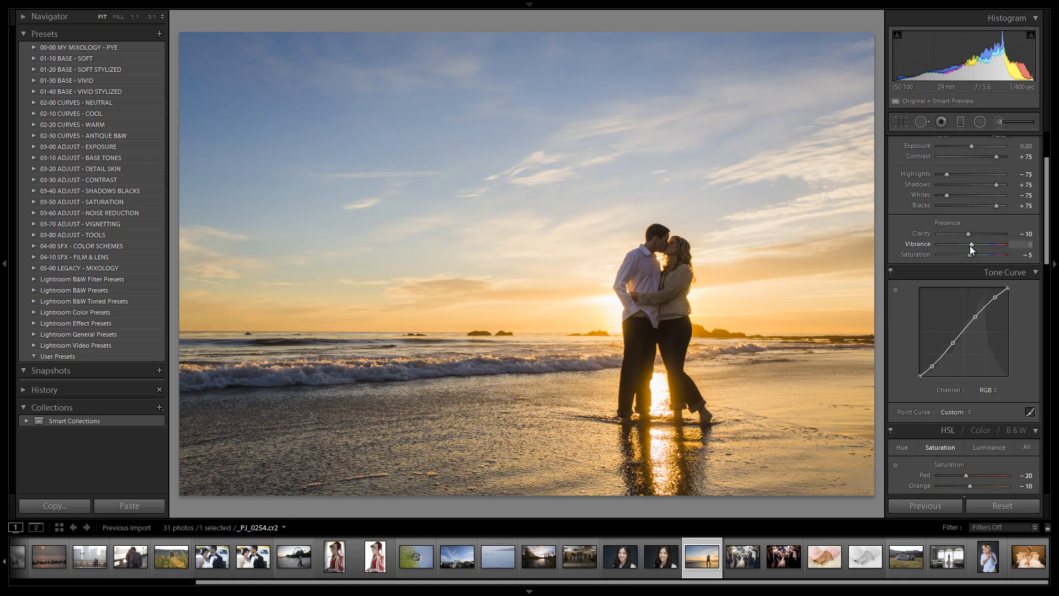
double_click(969, 246)
double_click(968, 256)
Step: Review the preset's tone curve, HSL saturation, split toning, sharpening, noise reduction and lens correction settings
scroll(995, 387, down, 3)
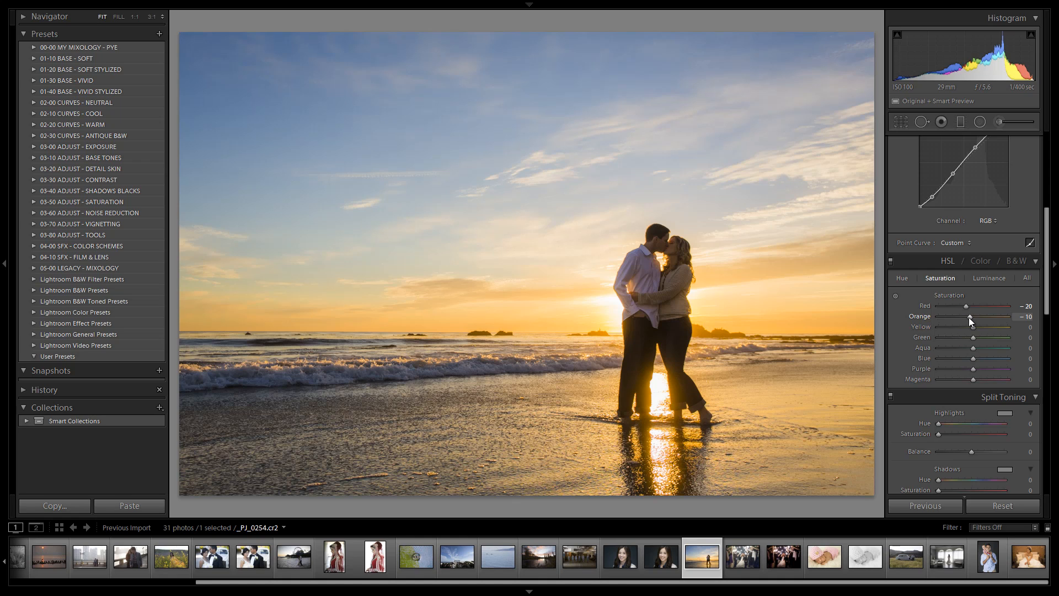
scroll(967, 317, up, 4)
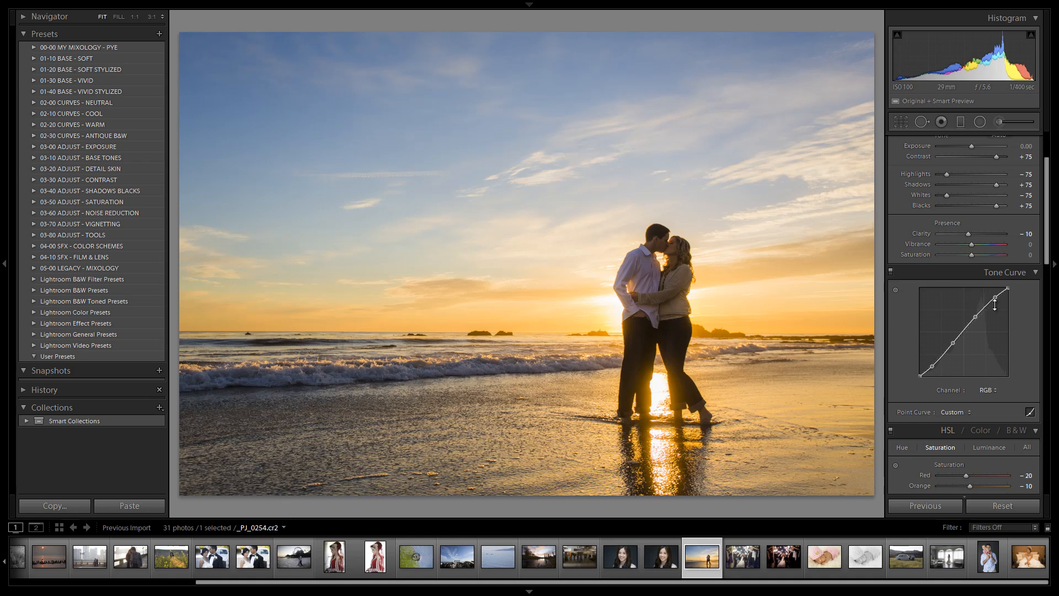
scroll(1005, 337, down, 3)
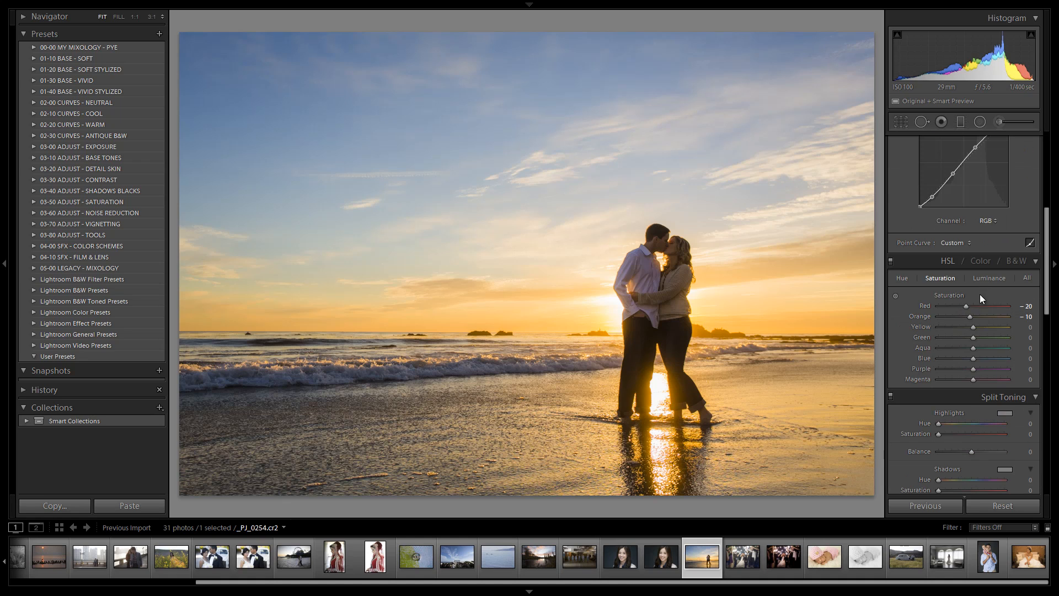
scroll(979, 297, down, 5)
scroll(973, 315, down, 2)
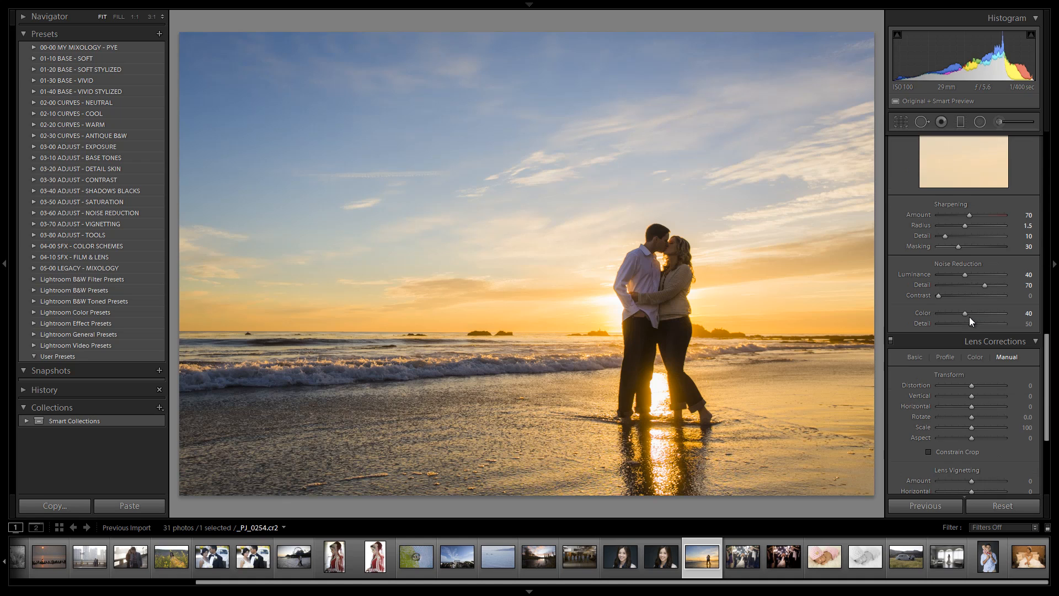
scroll(967, 319, up, 2)
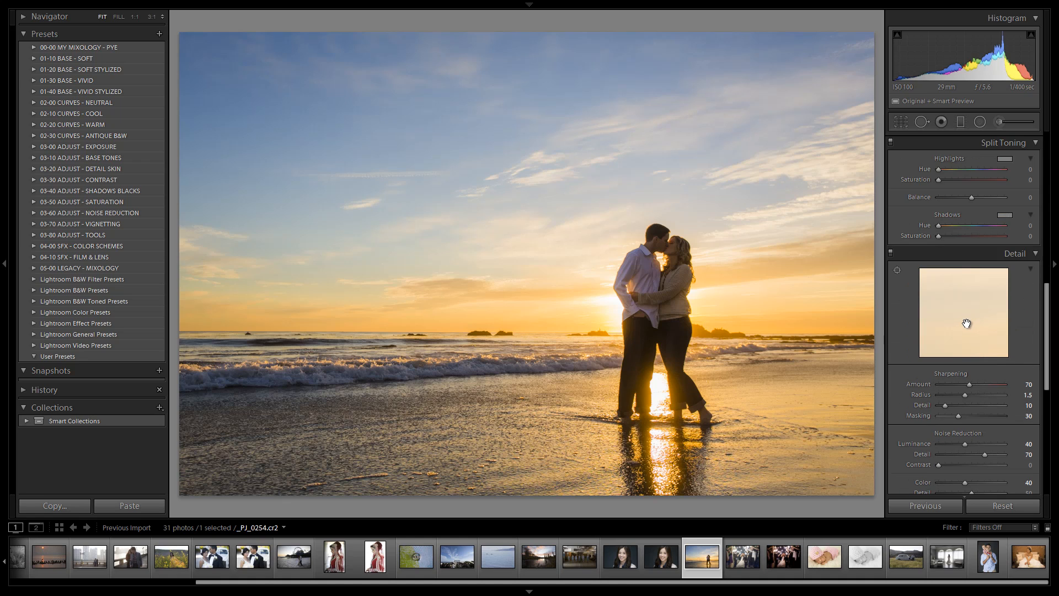
scroll(967, 323, up, 8)
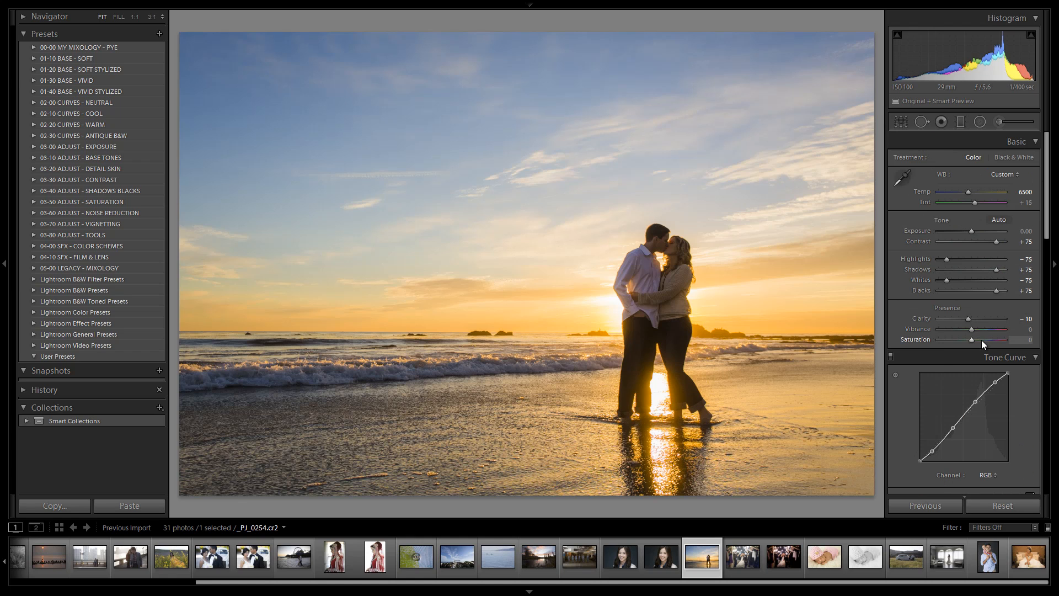
scroll(981, 340, down, 8)
scroll(967, 332, down, 3)
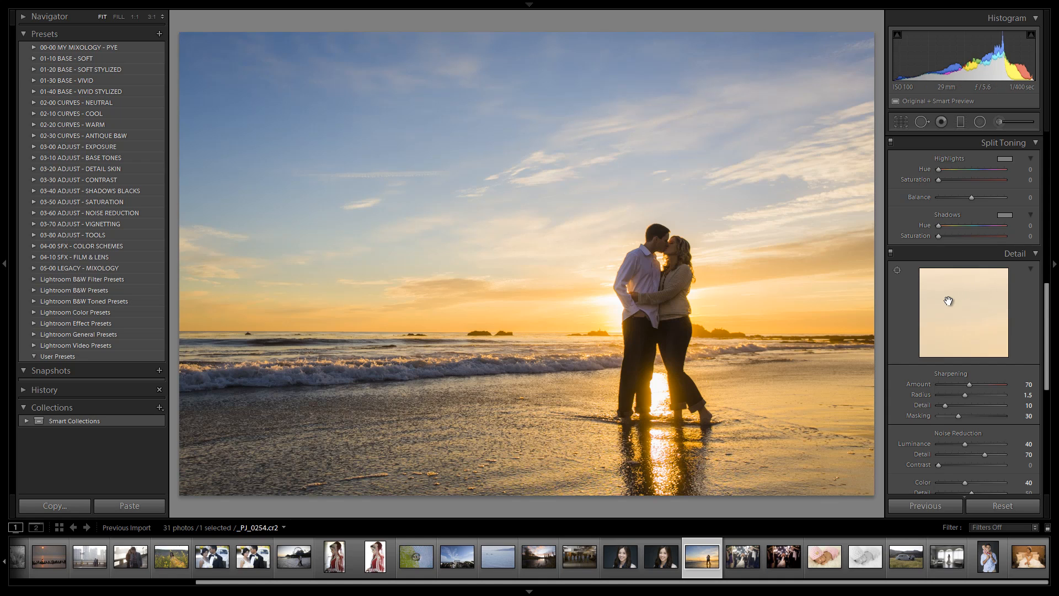
scroll(949, 302, down, 3)
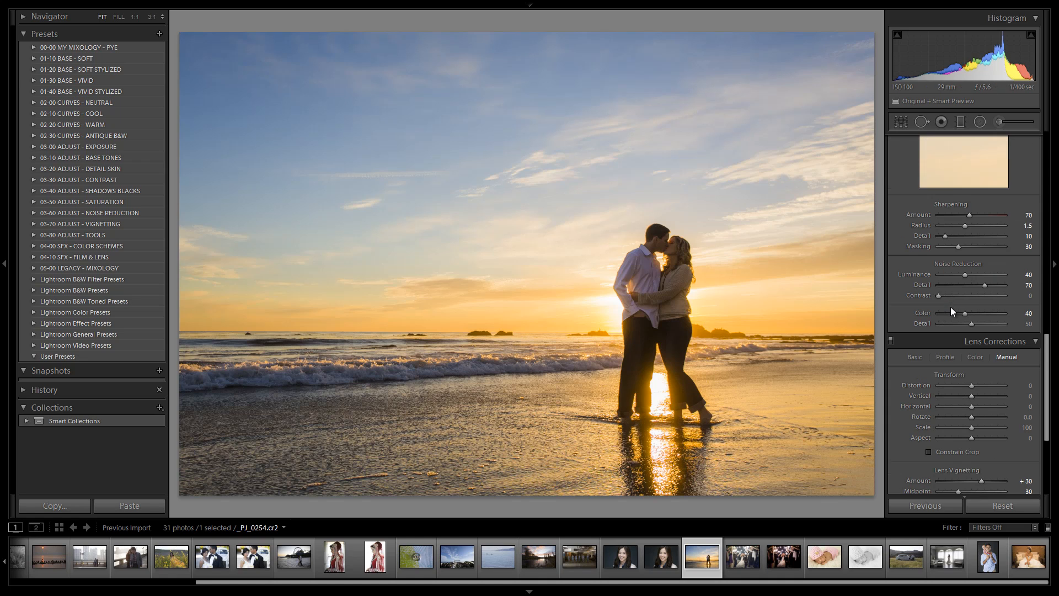
Step: Try setting luminance noise reduction to 0 while inspecting the couple at 1:1, and undo that change
click(658, 280)
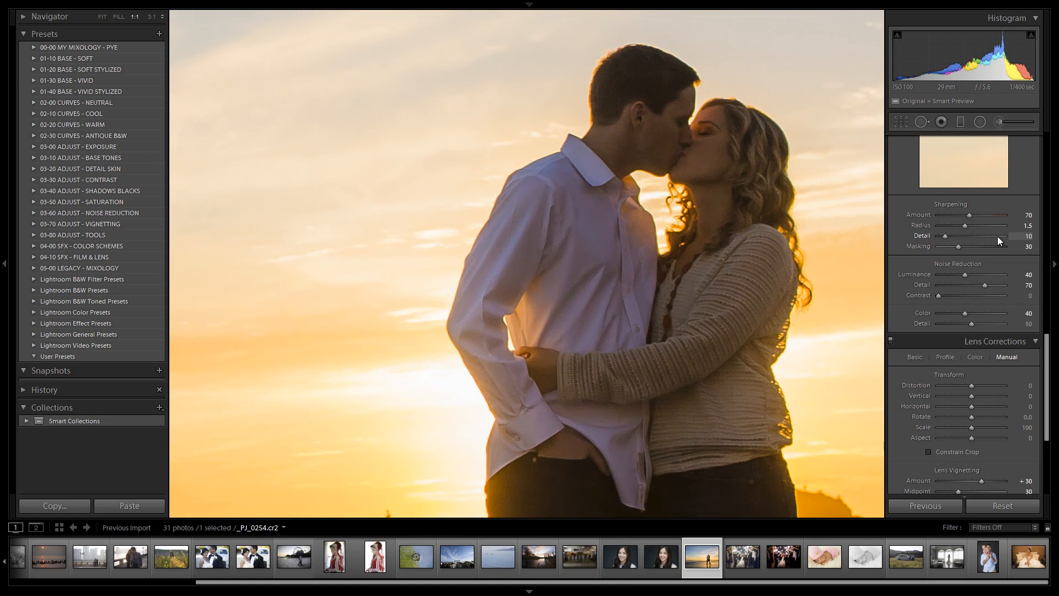
drag(693, 397, 687, 320)
drag(725, 195, 698, 263)
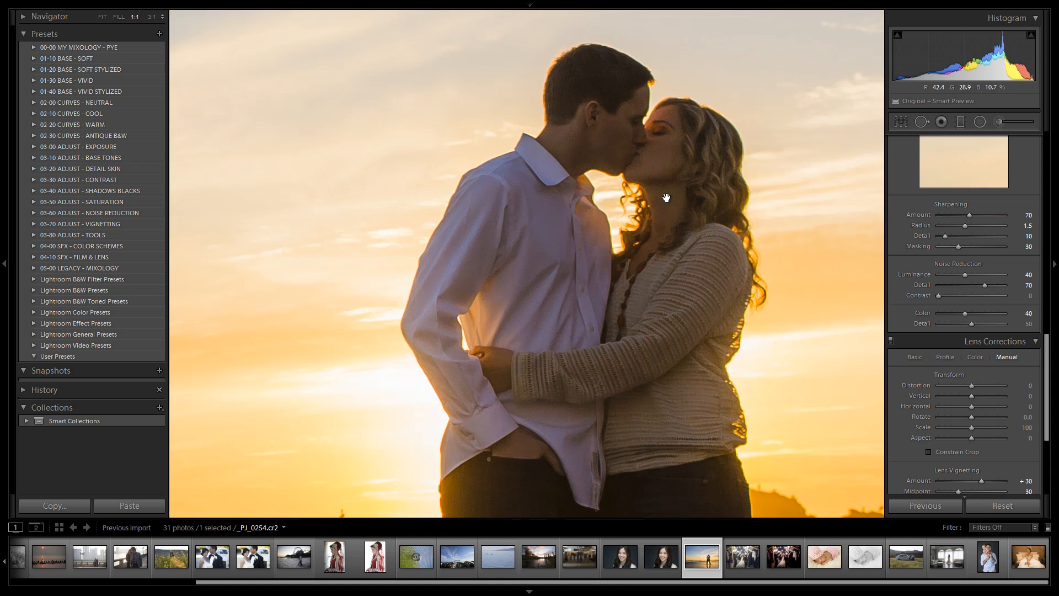
drag(568, 399, 560, 253)
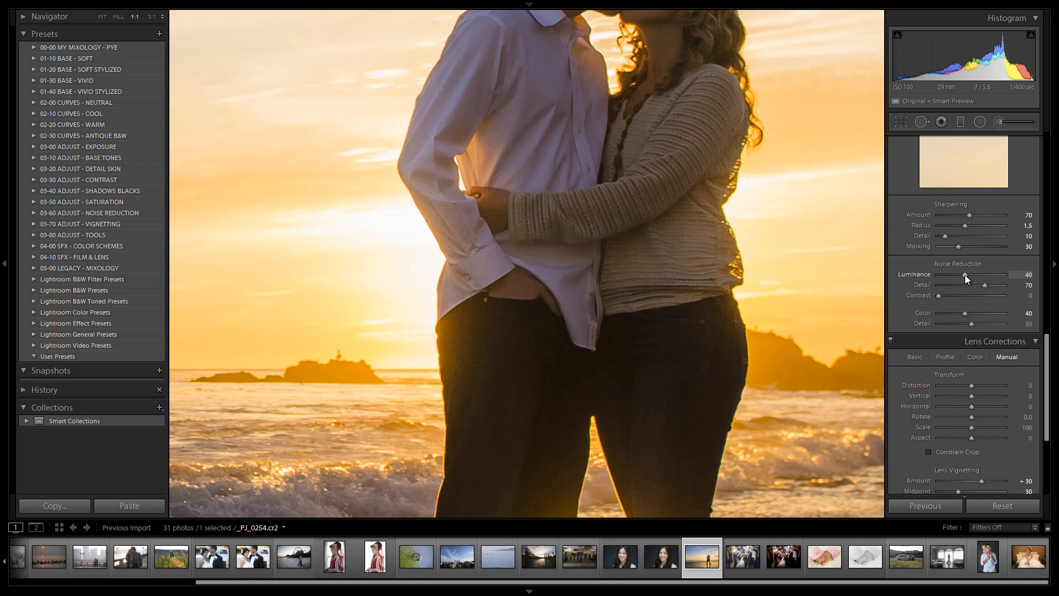
drag(965, 275, 911, 276)
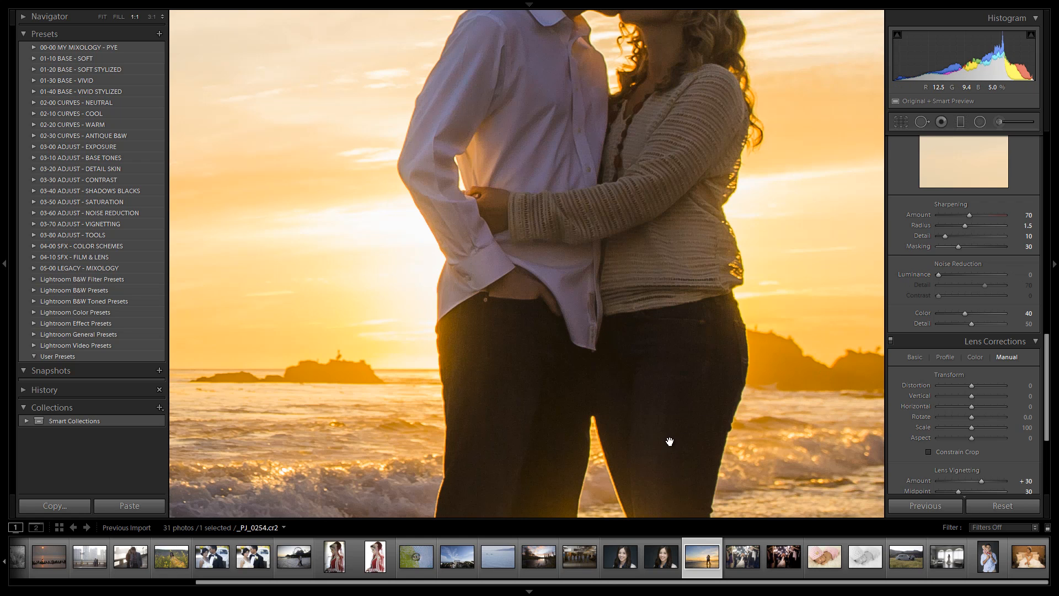
drag(669, 439, 673, 324)
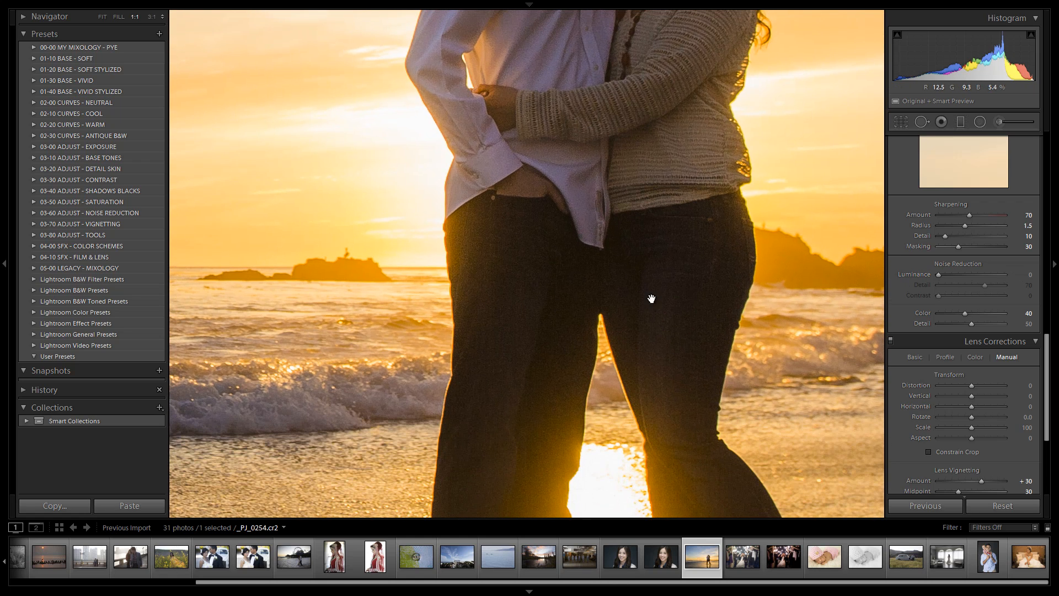
key(ctrl+z)
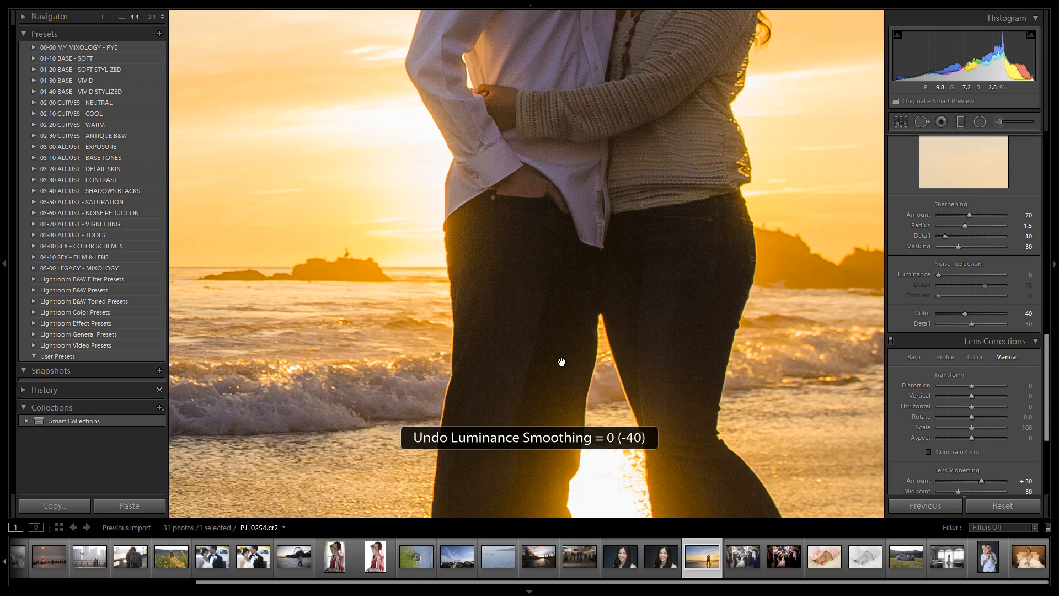
click(771, 389)
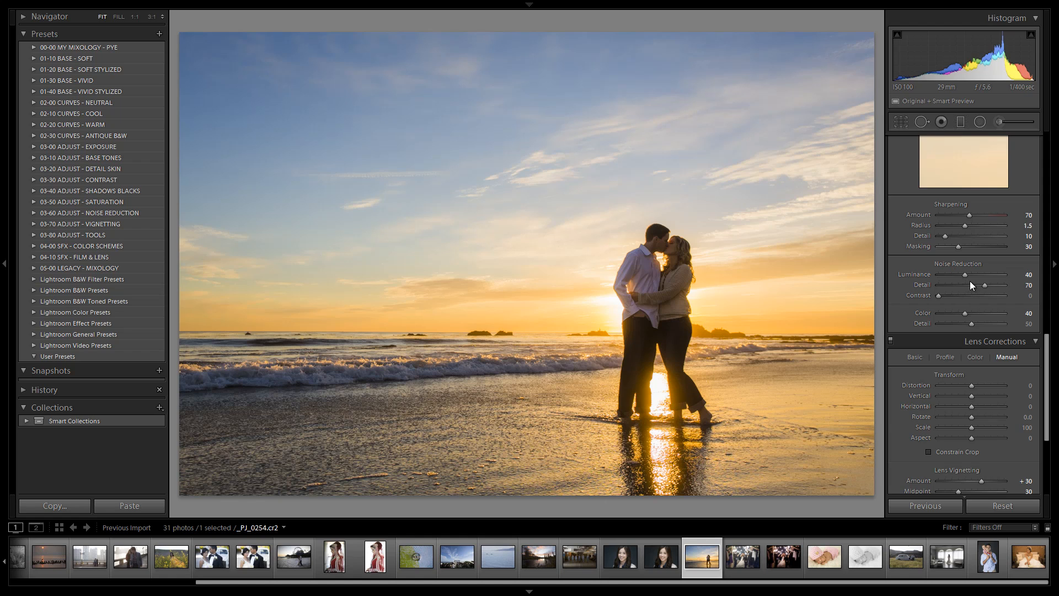
Step: Add a large circular Radial Filter centred on the couple using 03 Burn (Darken) at -0.50 exposure and a feather of 50
scroll(987, 280, down, 3)
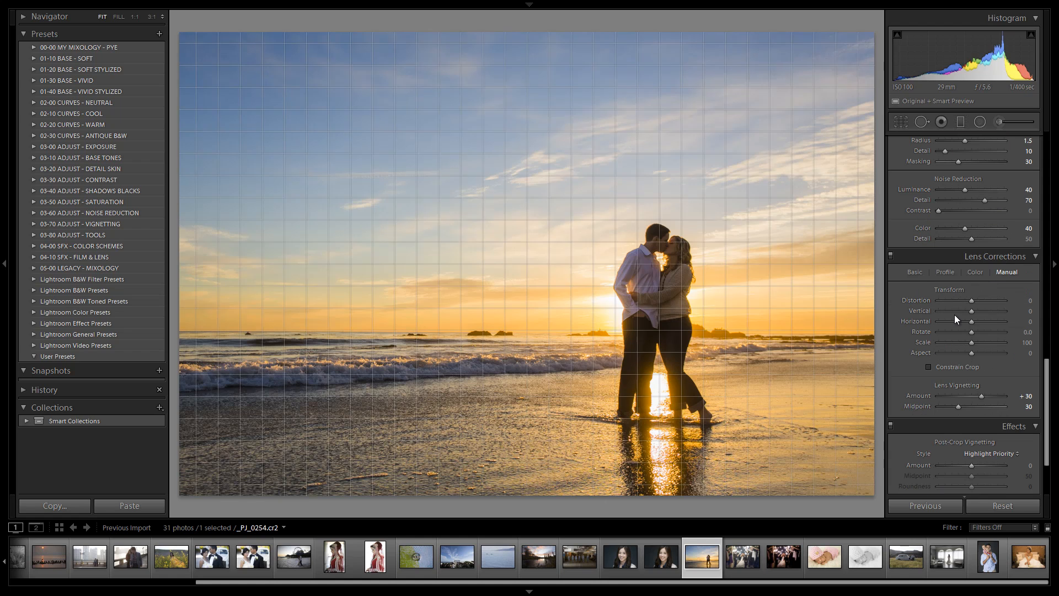
scroll(954, 314, down, 3)
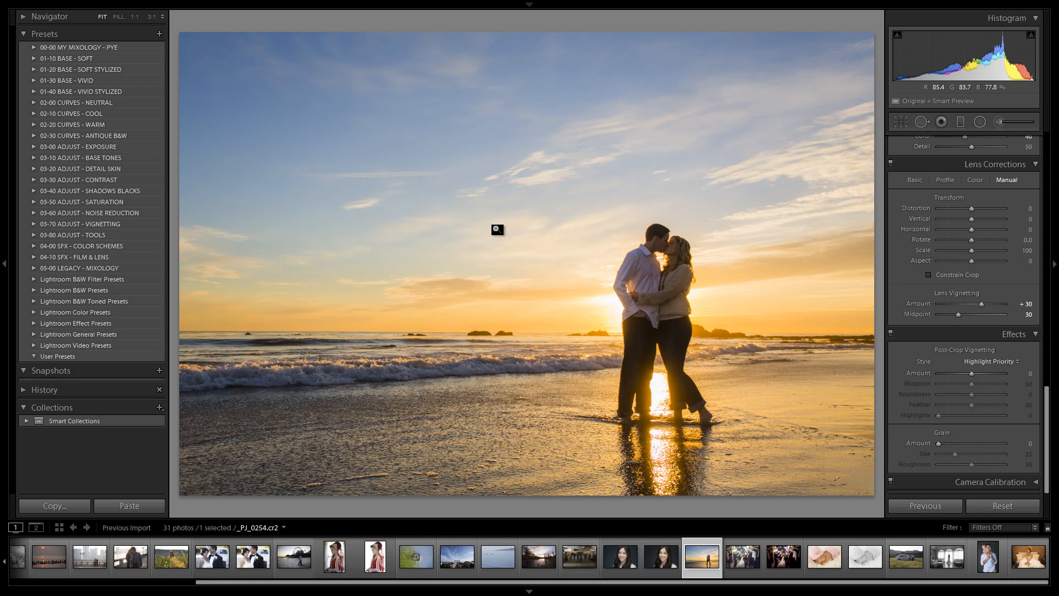
scroll(954, 313, up, 15)
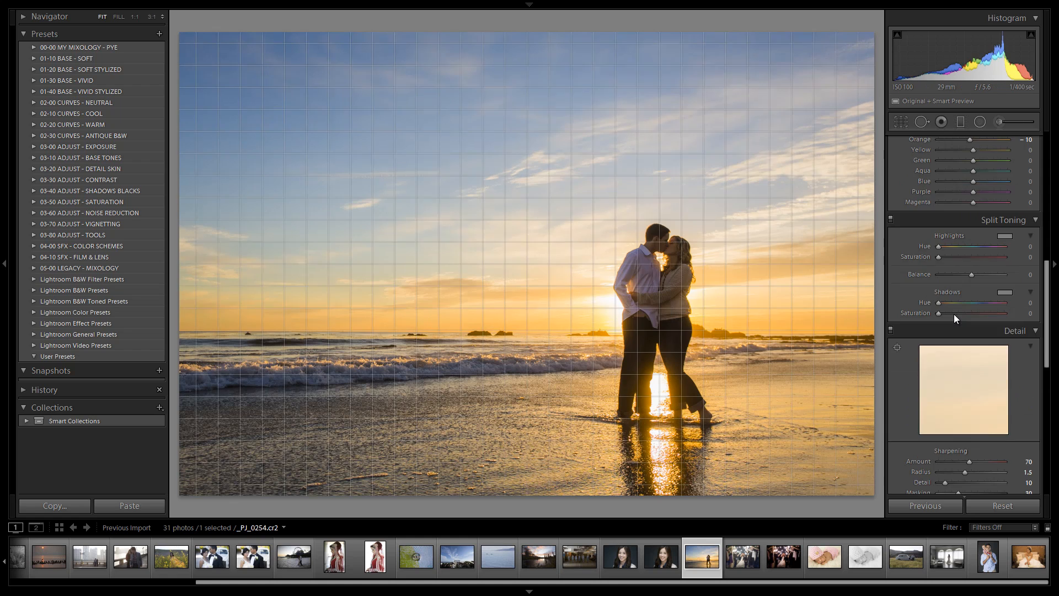
click(978, 122)
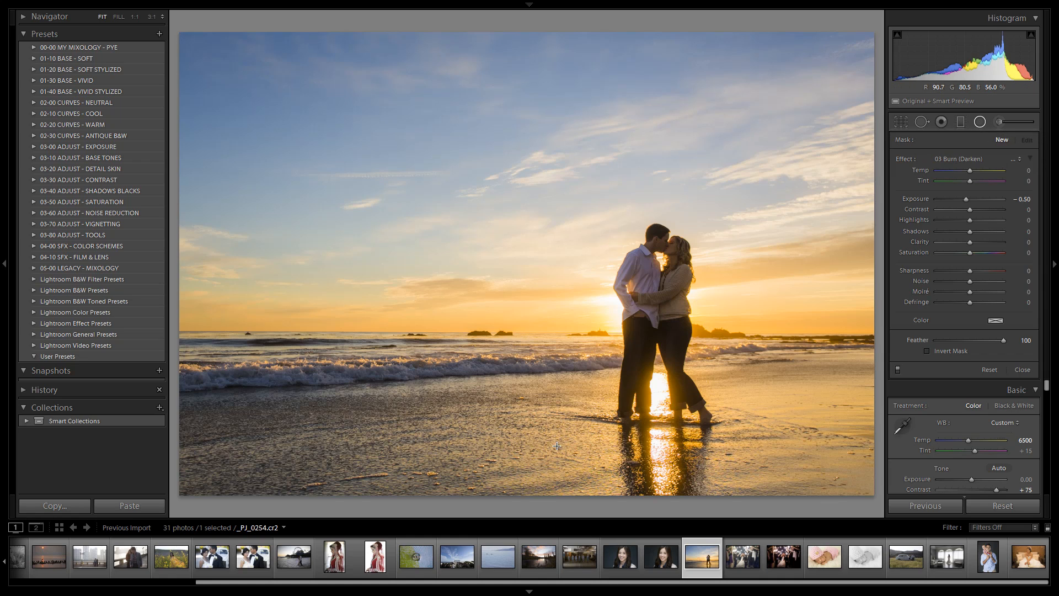
click(999, 123)
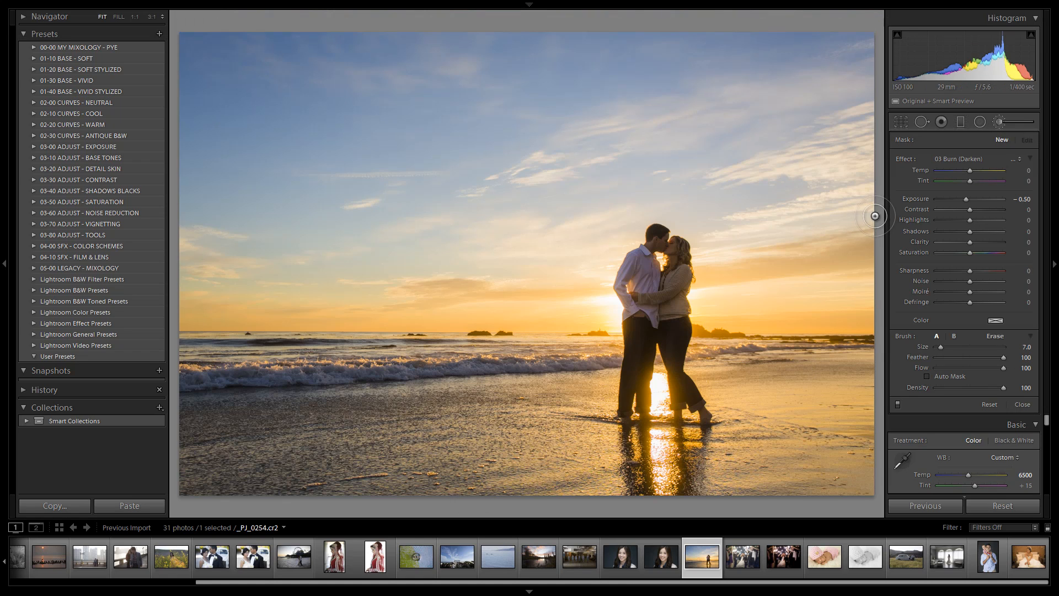
click(981, 124)
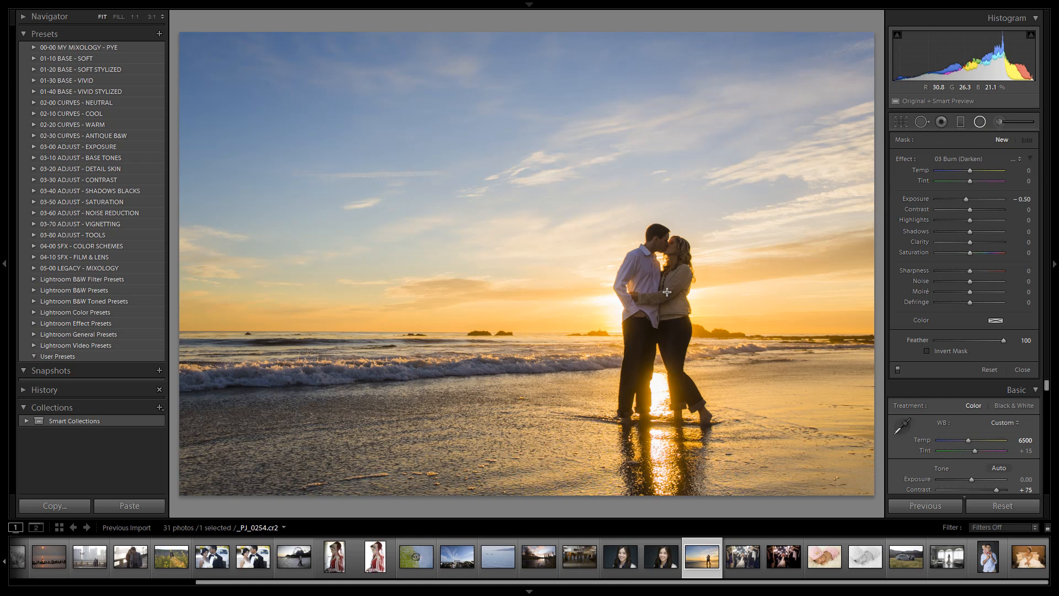
drag(661, 312, 922, 563)
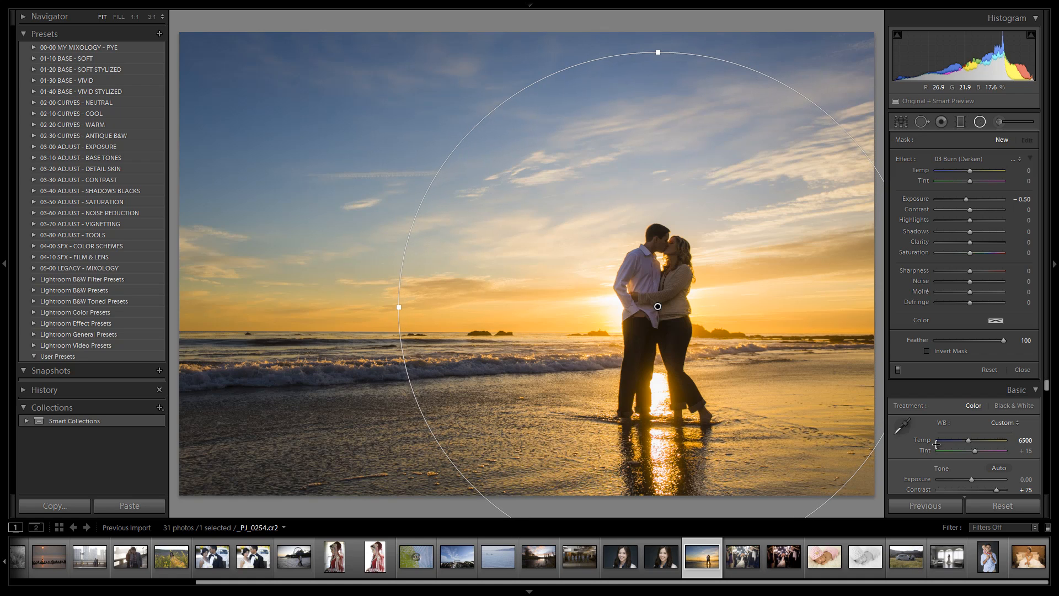
key(shift)
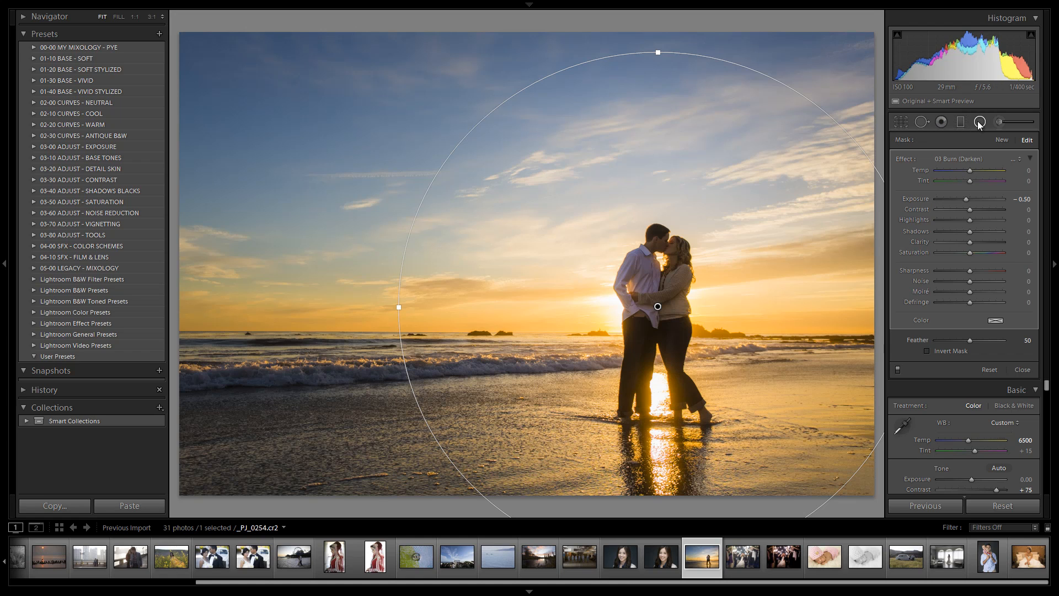
Step: Paint the sky, waves and beach with the Adjustment Brush, using the 12 Sky | Cloud | Ocean effect at brush size 50.9
click(1001, 122)
click(952, 160)
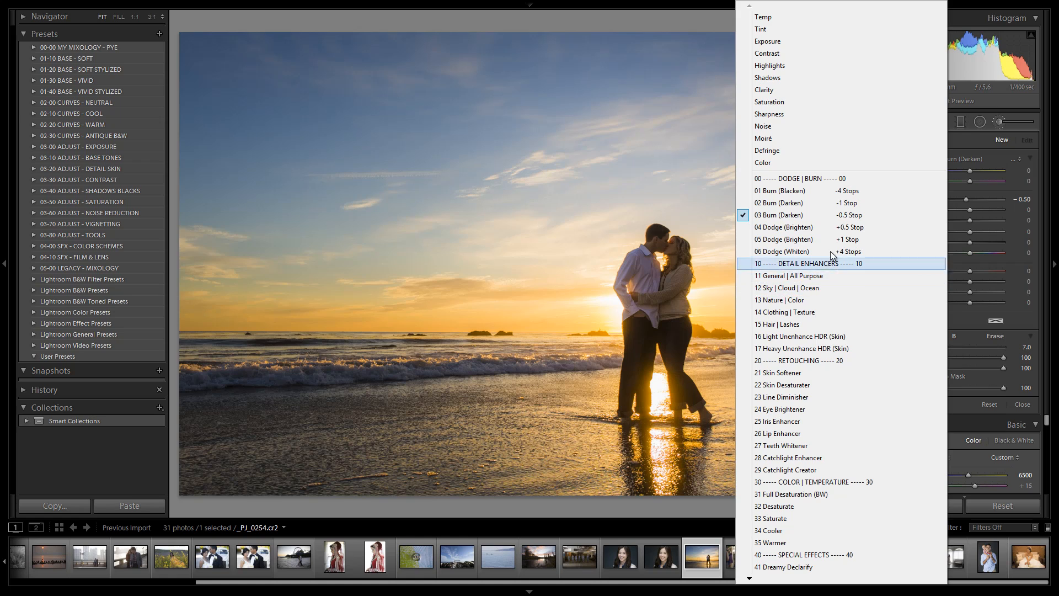
click(837, 288)
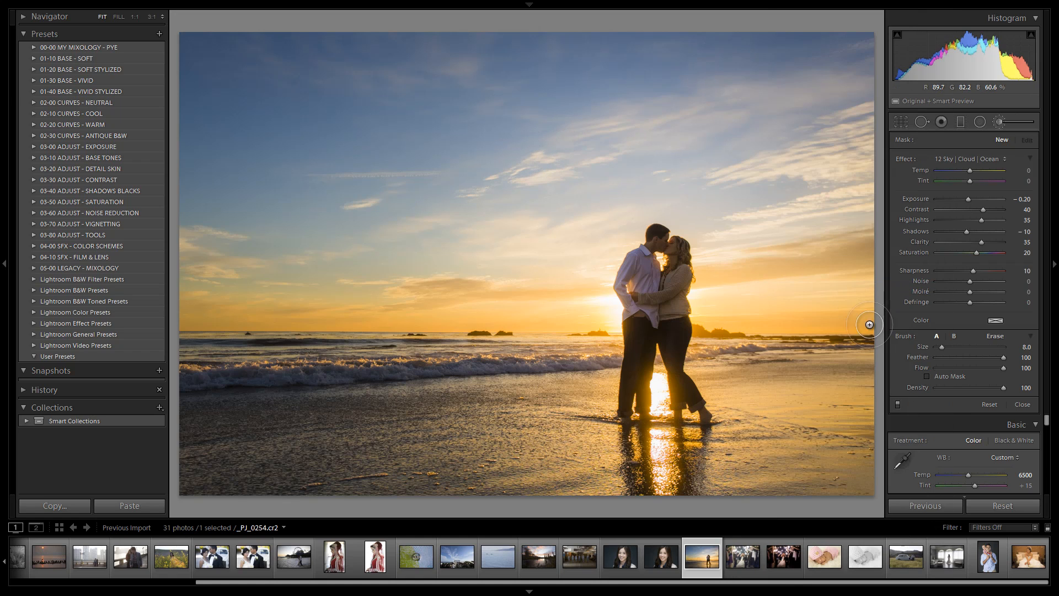
drag(941, 347, 970, 348)
drag(234, 99, 309, 69)
mouse_move(397, 102)
mouse_down()
mouse_move(584, 75)
mouse_move(767, 71)
mouse_move(844, 83)
mouse_up()
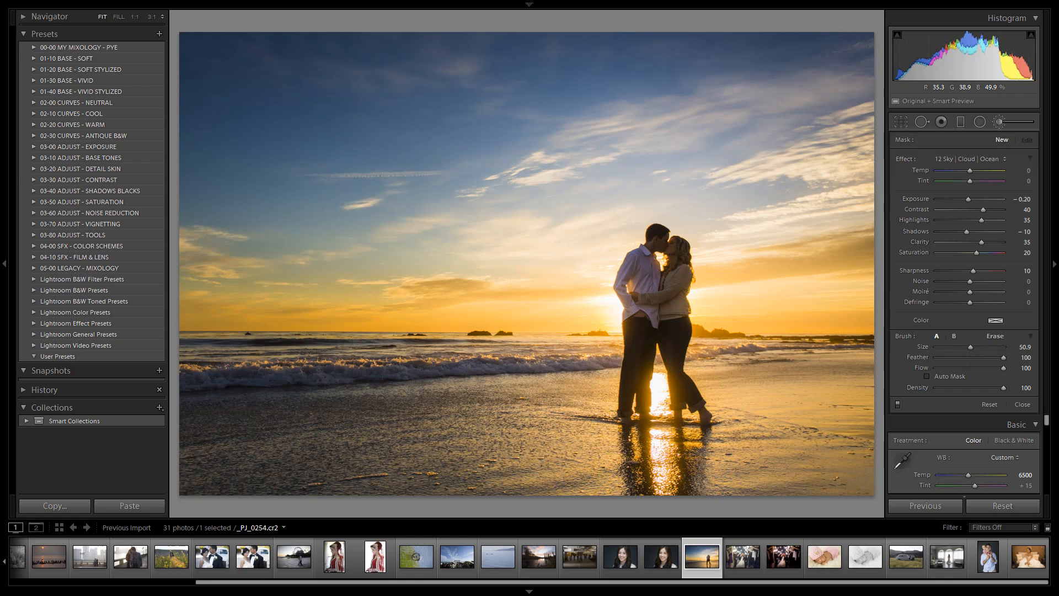
mouse_move(865, 381)
mouse_down()
mouse_move(789, 391)
mouse_move(843, 430)
mouse_move(716, 463)
mouse_move(397, 457)
mouse_move(386, 436)
mouse_move(232, 441)
mouse_move(193, 347)
mouse_up()
drag(419, 370, 551, 369)
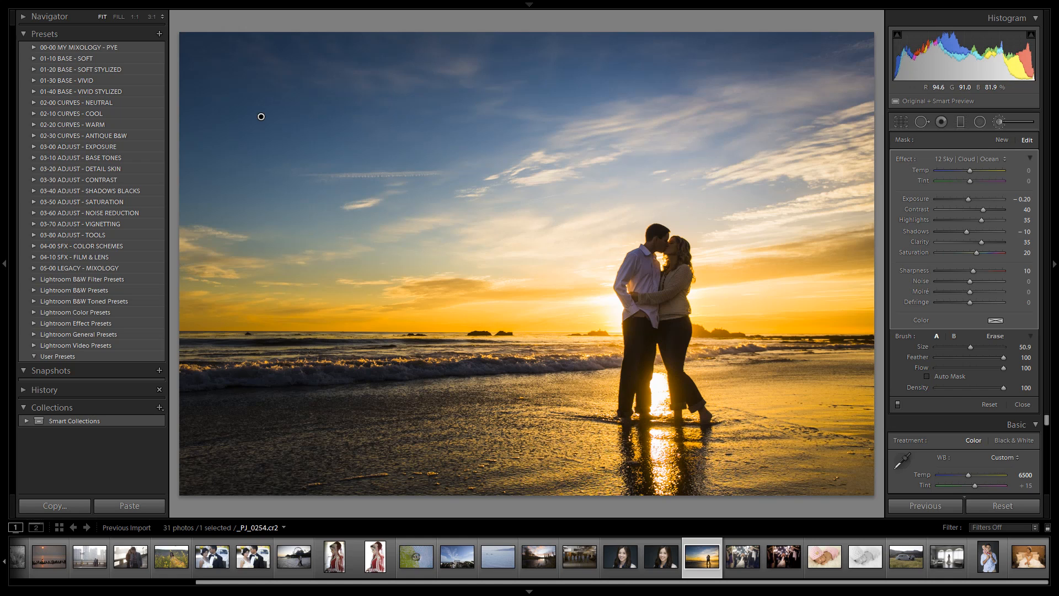
Step: Reduce both the contrast and the highlights of the sky and ocean brush adjustment to 20
drag(260, 117, 261, 116)
key(shift+Down)
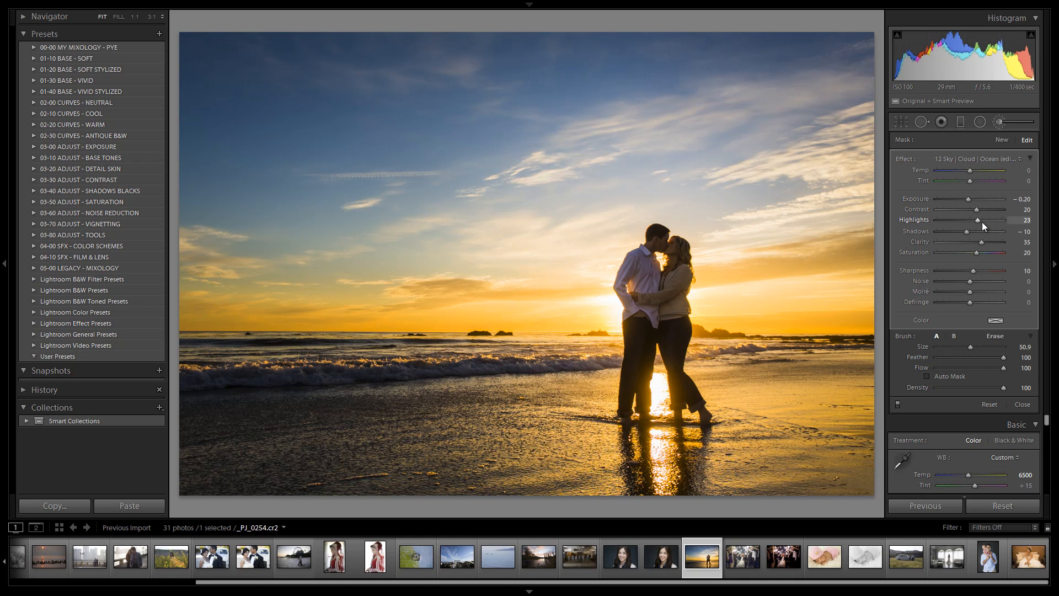
key(Down)
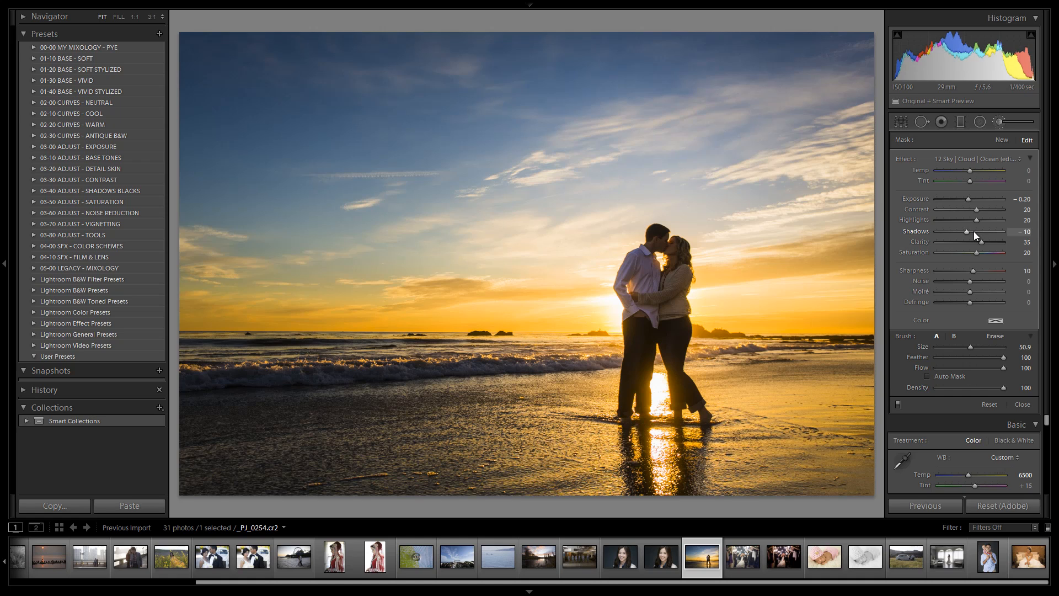
Step: Set the sky and ocean brush adjustment's shadows to -5, clarity to 25, saturation to 10 and exposure to -0.10
key(shift+Up)
key(Down)
key(Down)
key(Down)
key(shift+Down)
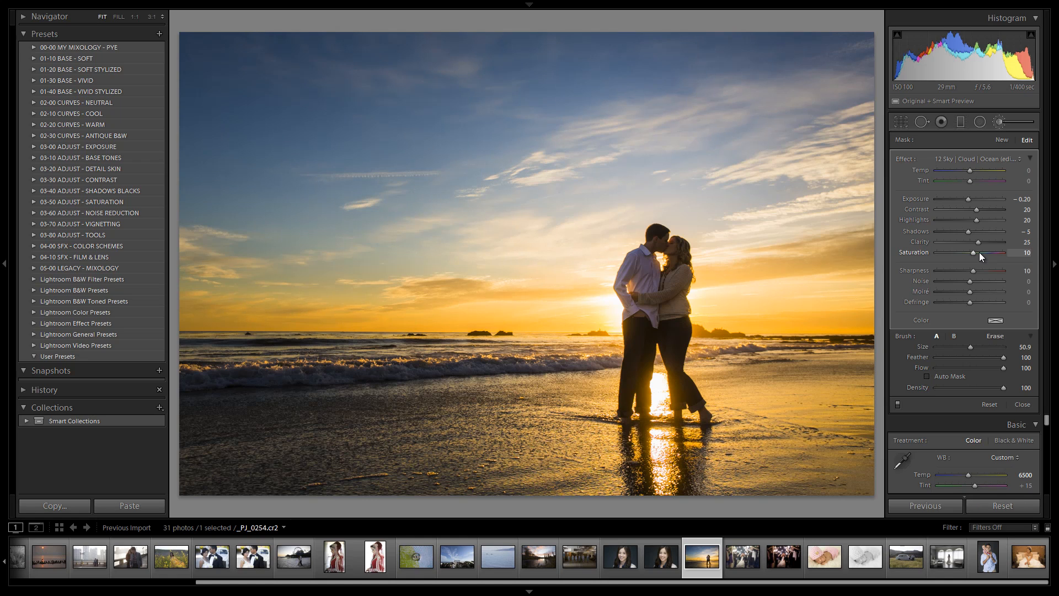
key(shift+Down)
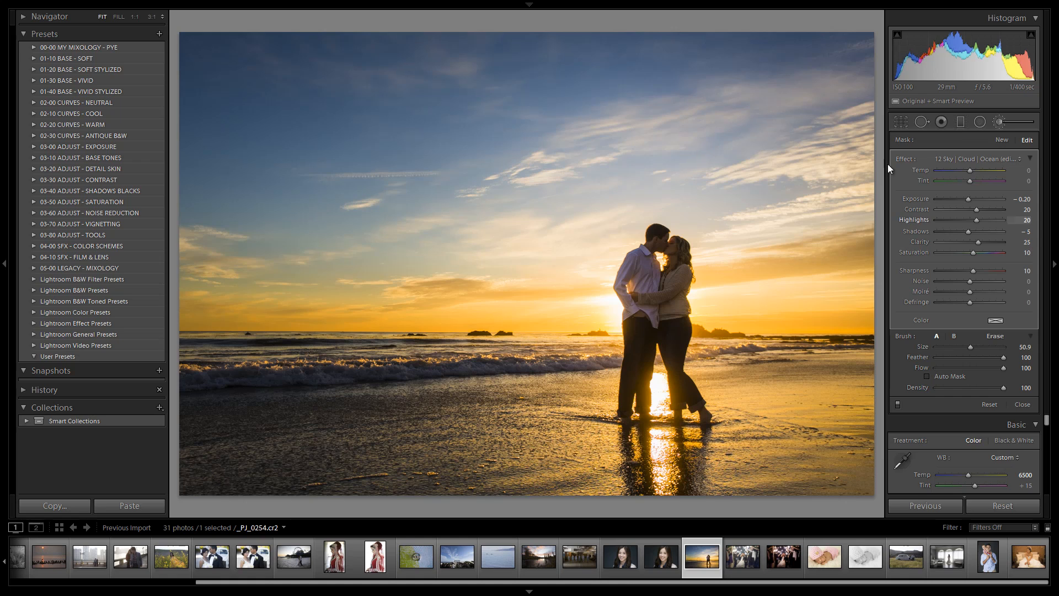
key(shift+Up)
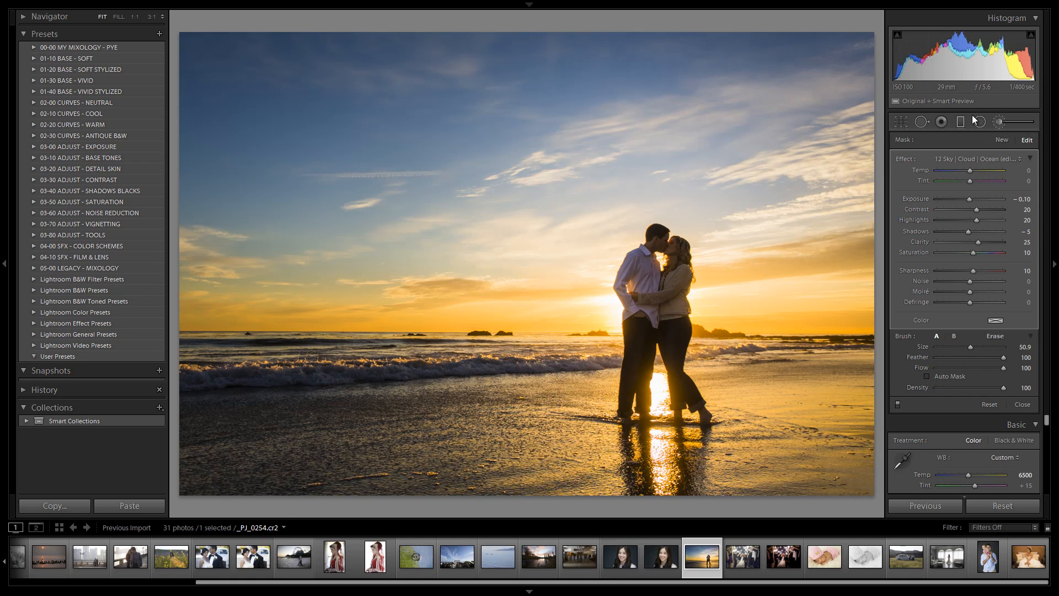
Step: Partly erase the sky and ocean brush mask over the couple, using an eraser of size 52.5, feather 100 and flow 25
click(1001, 118)
click(1002, 118)
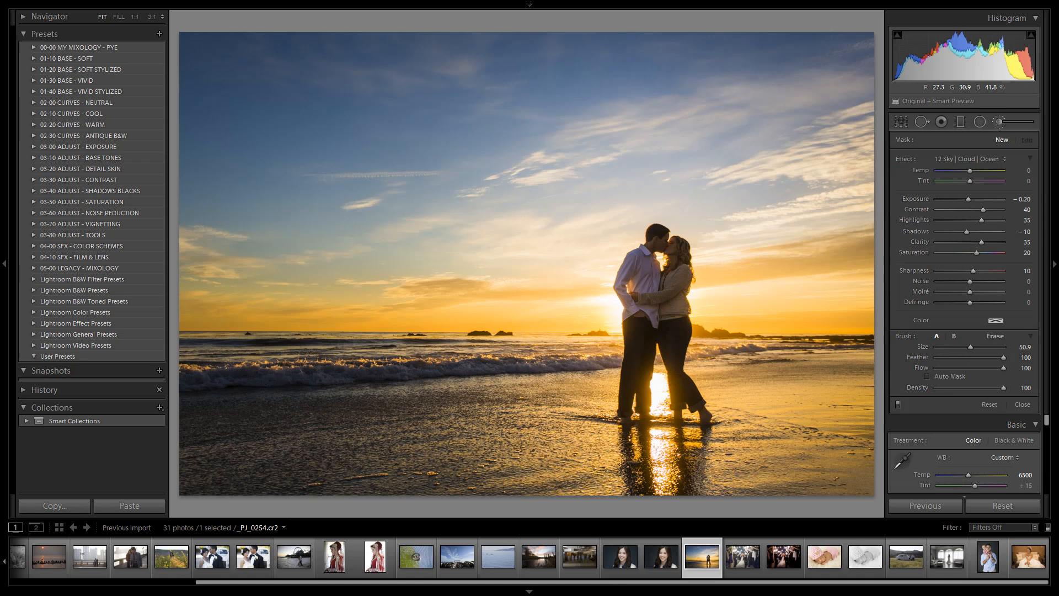
click(261, 116)
key(alt)
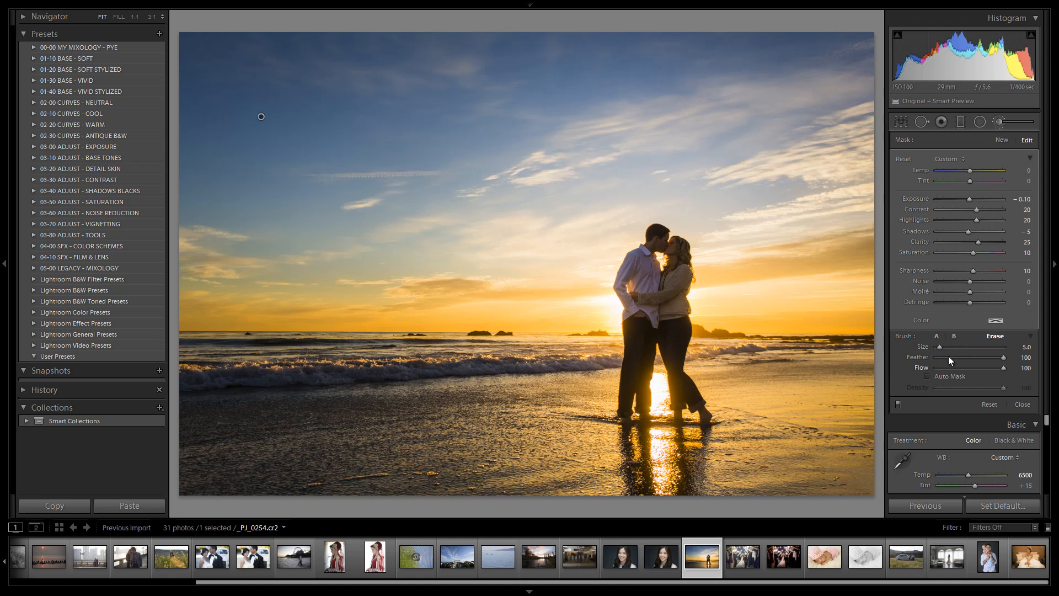
mouse_move(958, 347)
mouse_down()
mouse_move(971, 344)
mouse_move(952, 369)
mouse_up()
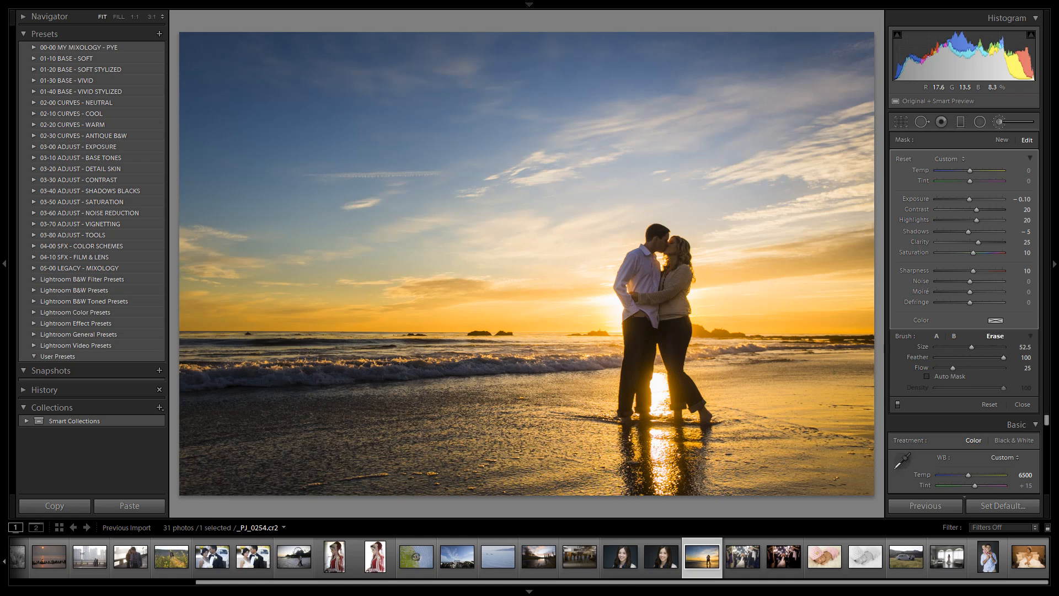
mouse_move(634, 353)
mouse_down()
mouse_move(625, 337)
mouse_move(675, 327)
mouse_up()
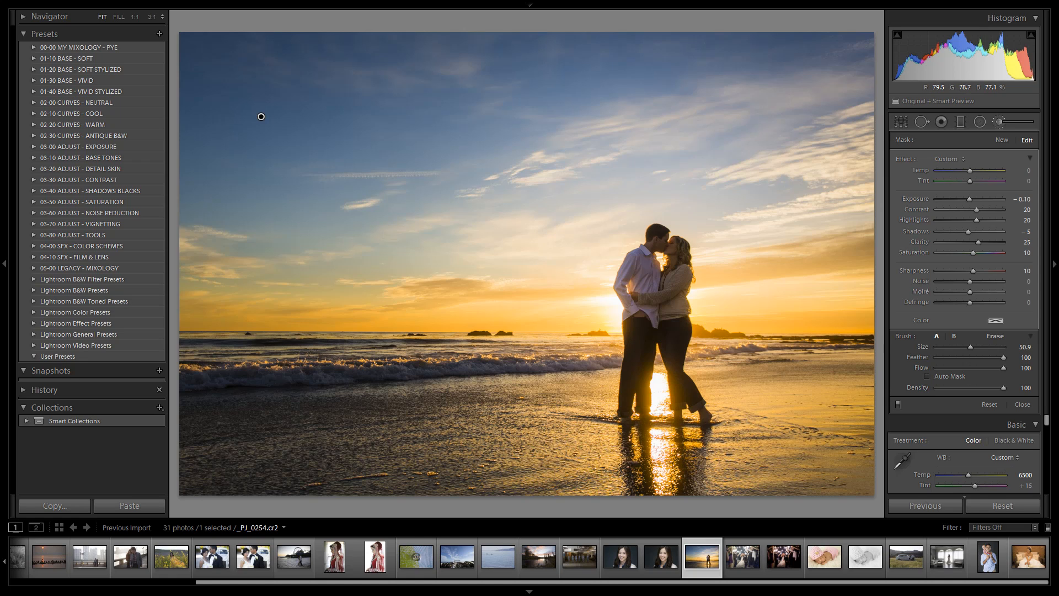
Step: Add a horizontal Graduated Filter rising over the beach foreground with the 03 Burn (Darken) effect, and set its exposure to -0.30
click(958, 128)
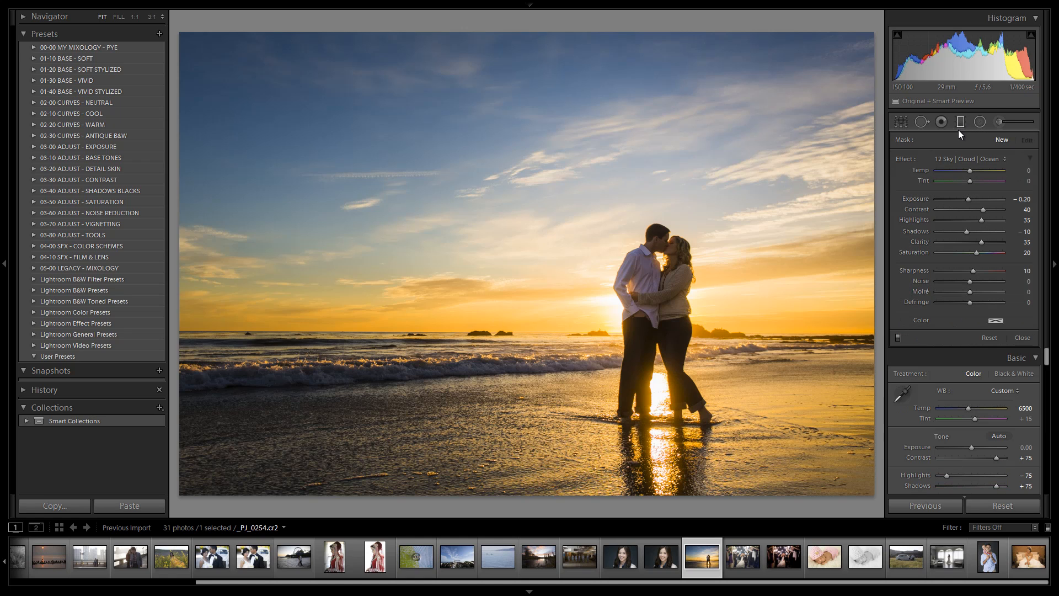
click(957, 158)
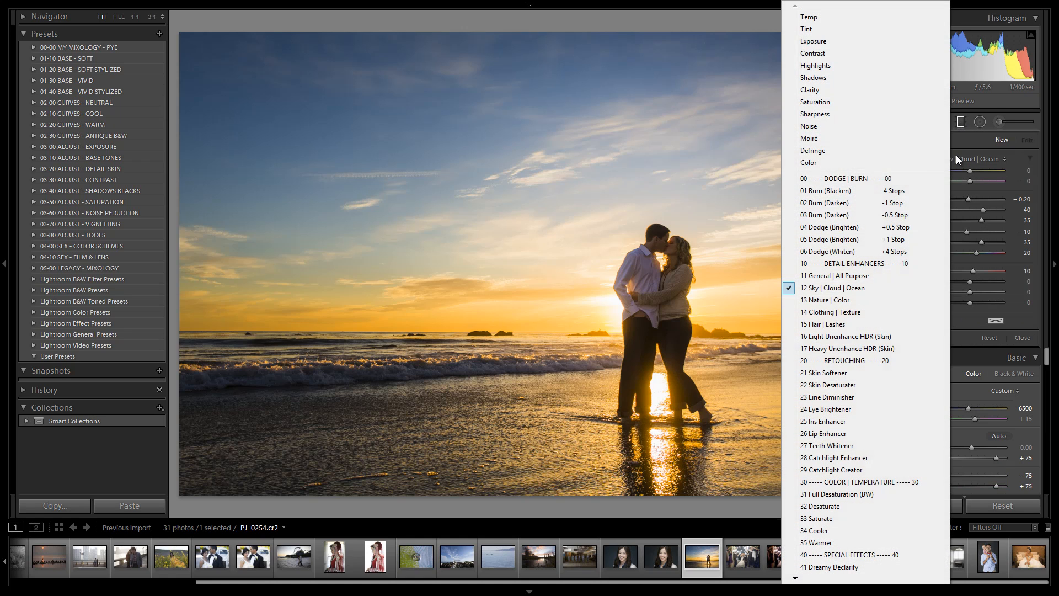
click(886, 216)
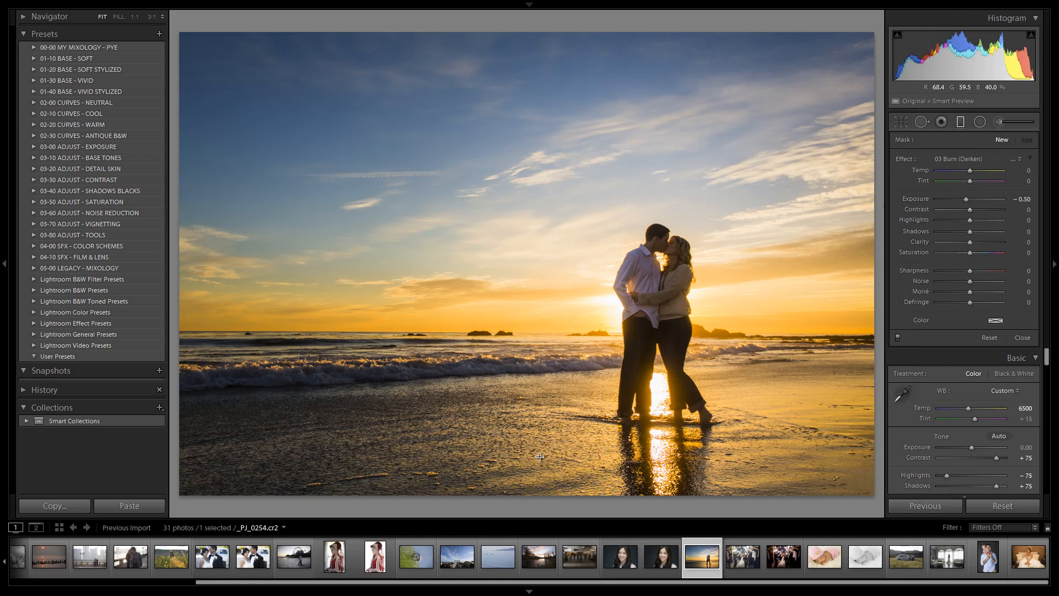
drag(518, 499, 527, 354)
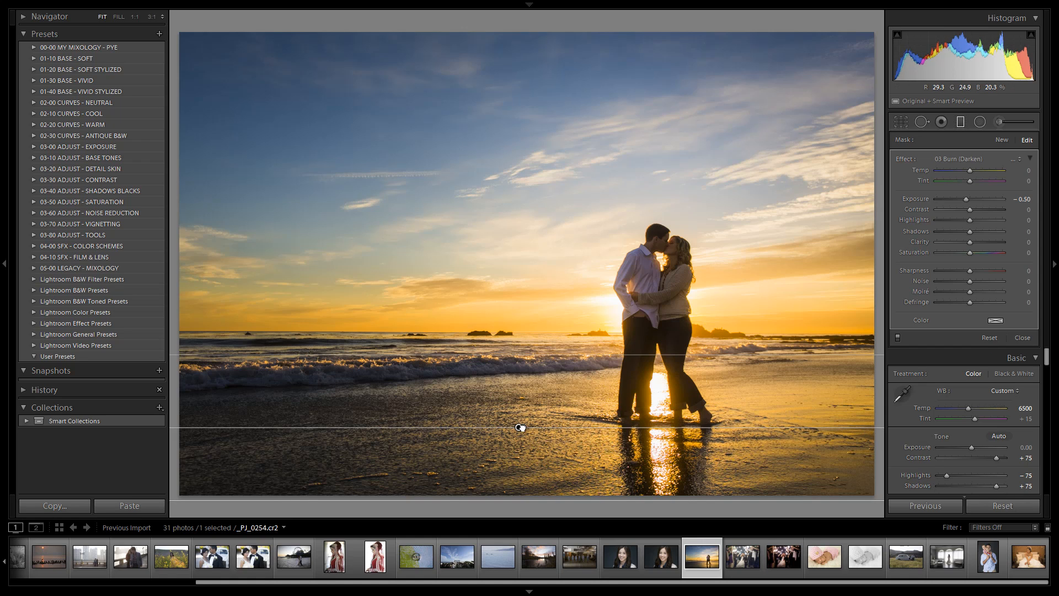
drag(518, 427, 519, 442)
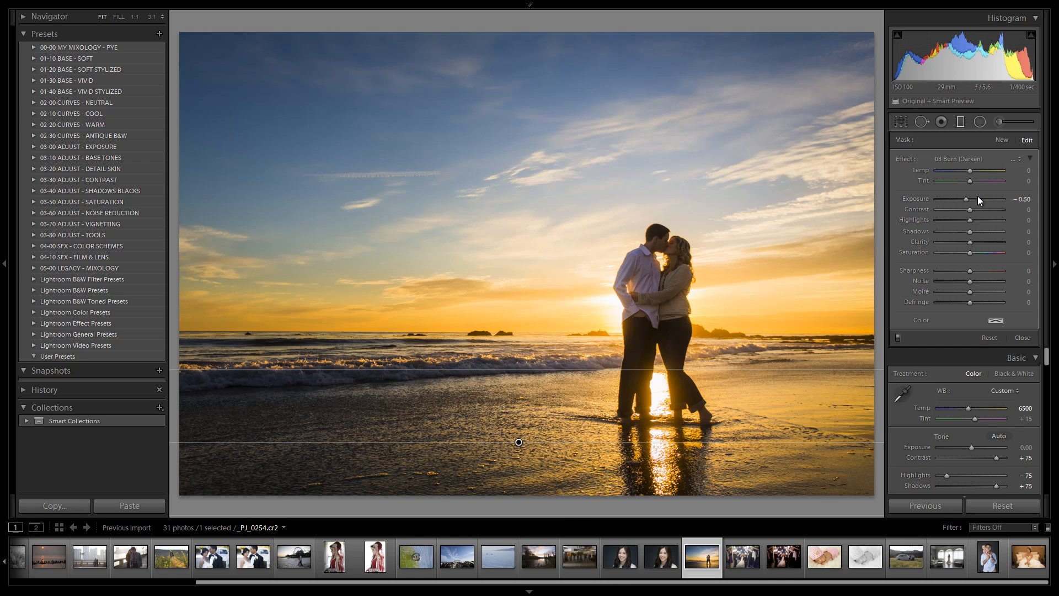
drag(965, 199, 966, 240)
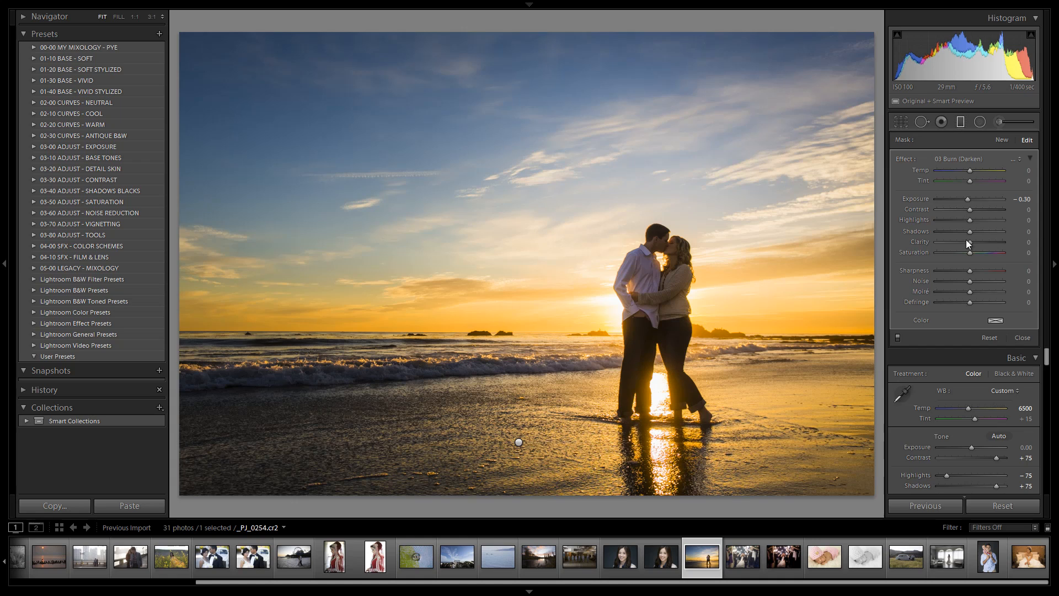
key(m)
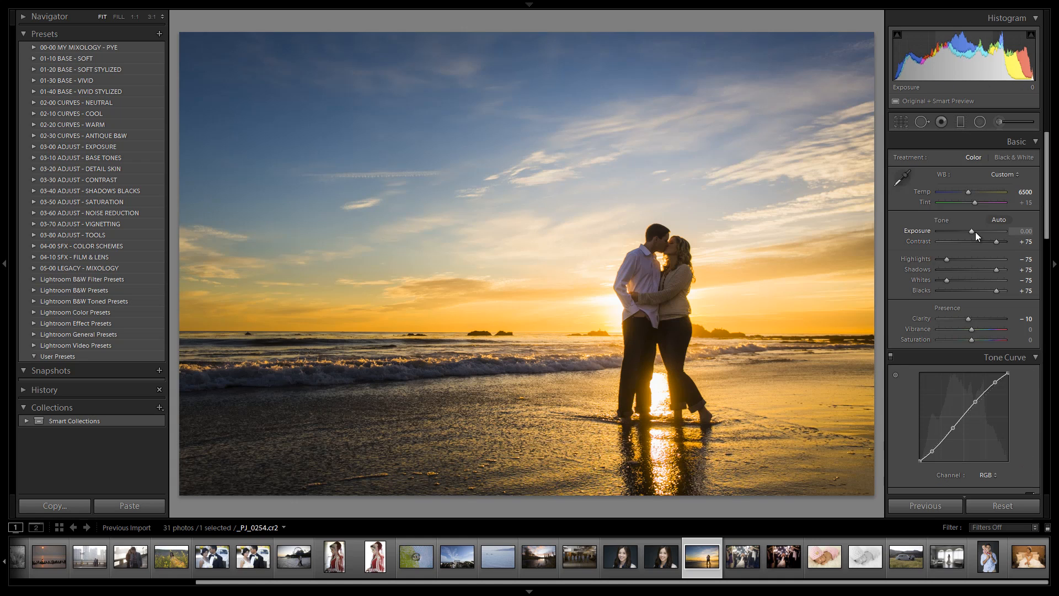
Step: Raise the photo's overall exposure to +0.20 in the basic tone corrections
drag(972, 232, 976, 235)
key(Up)
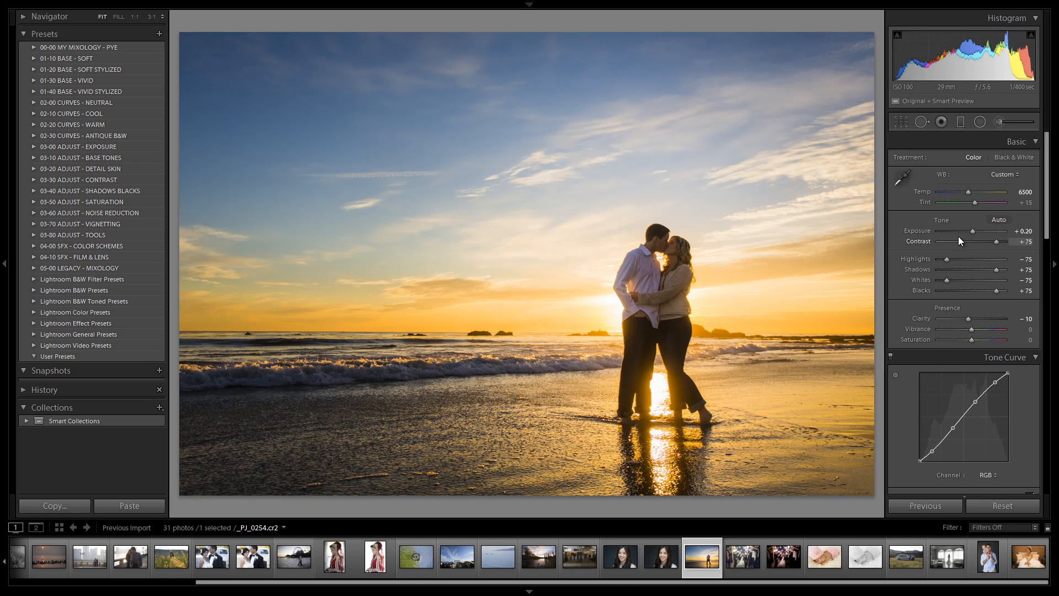
Step: Try a lens vignetting amount of -10 with a midpoint of 0, and undo the vignetting changes
scroll(937, 248, down, 15)
scroll(942, 228, down, 1)
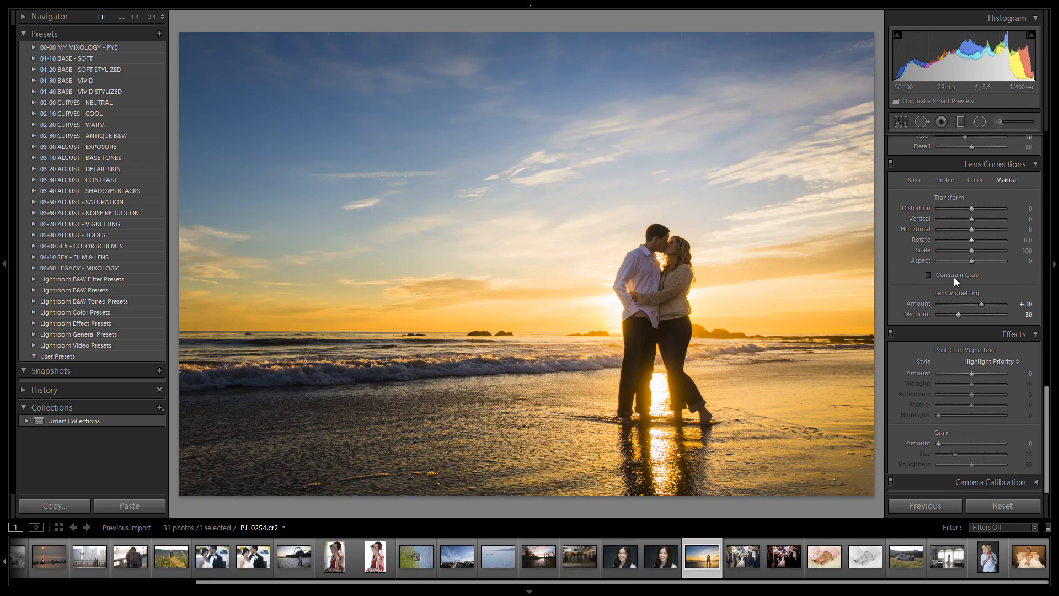
drag(981, 304, 966, 304)
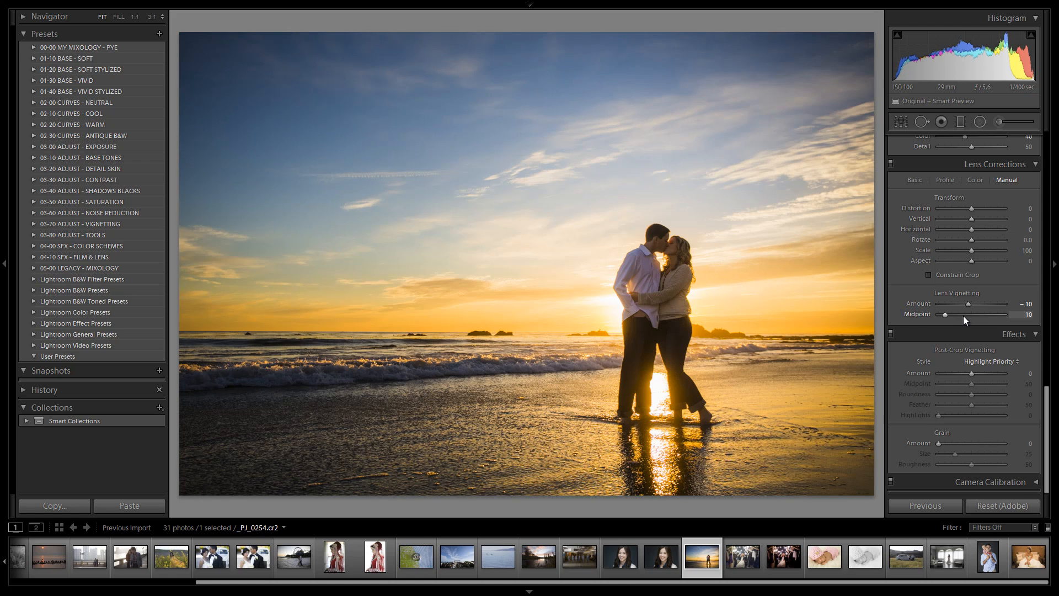
key(shift+Down)
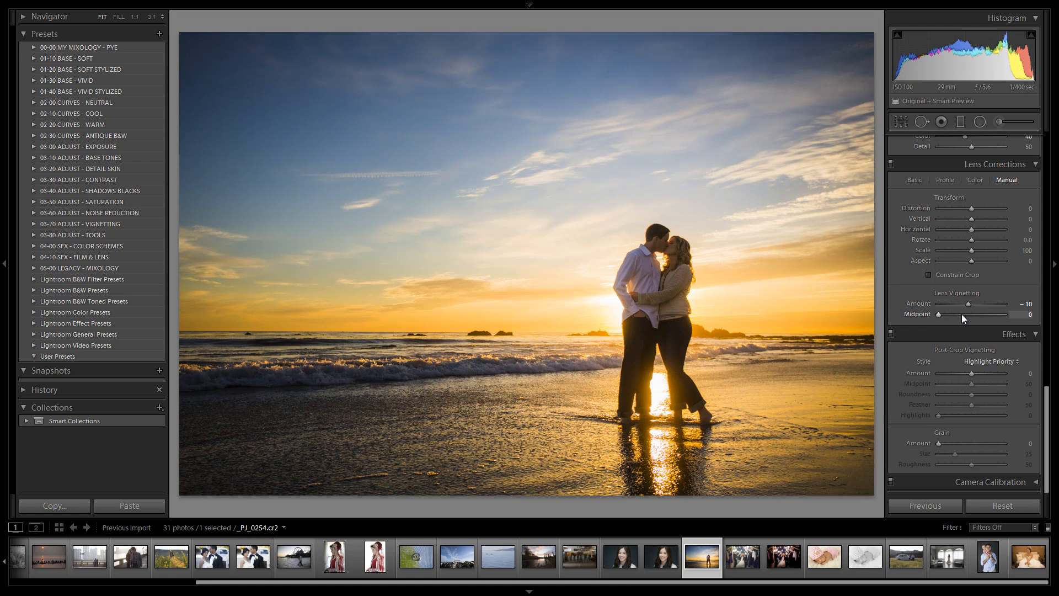
key(ctrl+z)
key(ctrl+z)
key(ctrl+z)
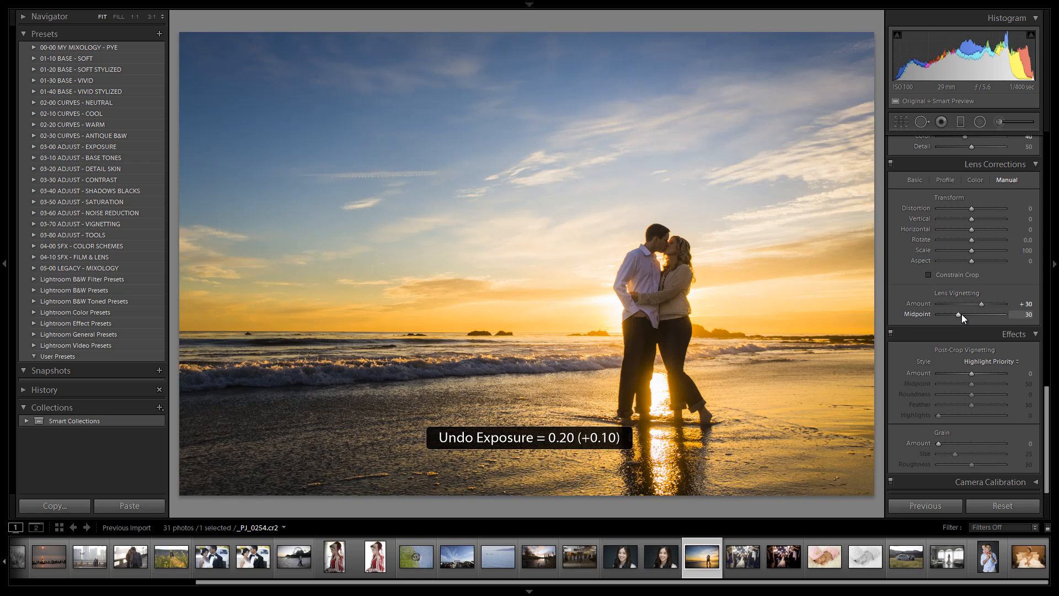
Step: Compare the edited photo with its original version by switching repeatedly between the before and after views
scroll(973, 316, up, 10)
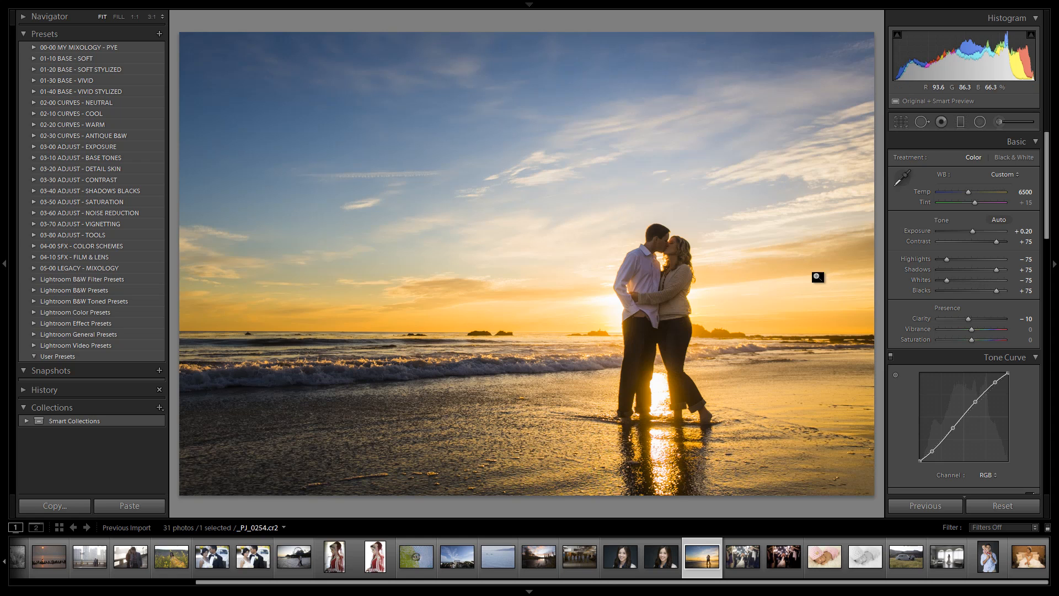
key(backslash)
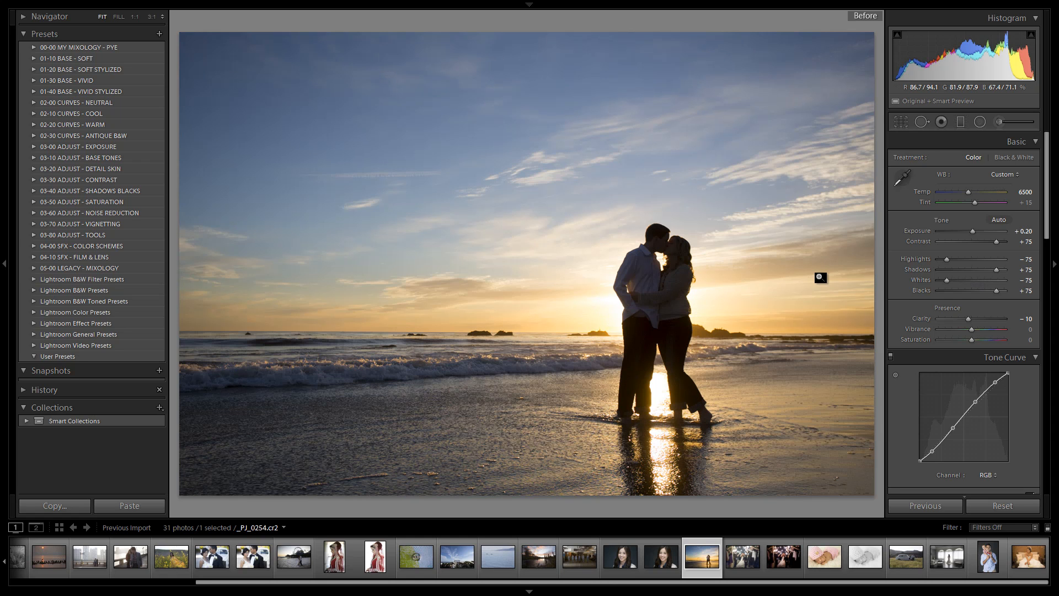
key(backslash)
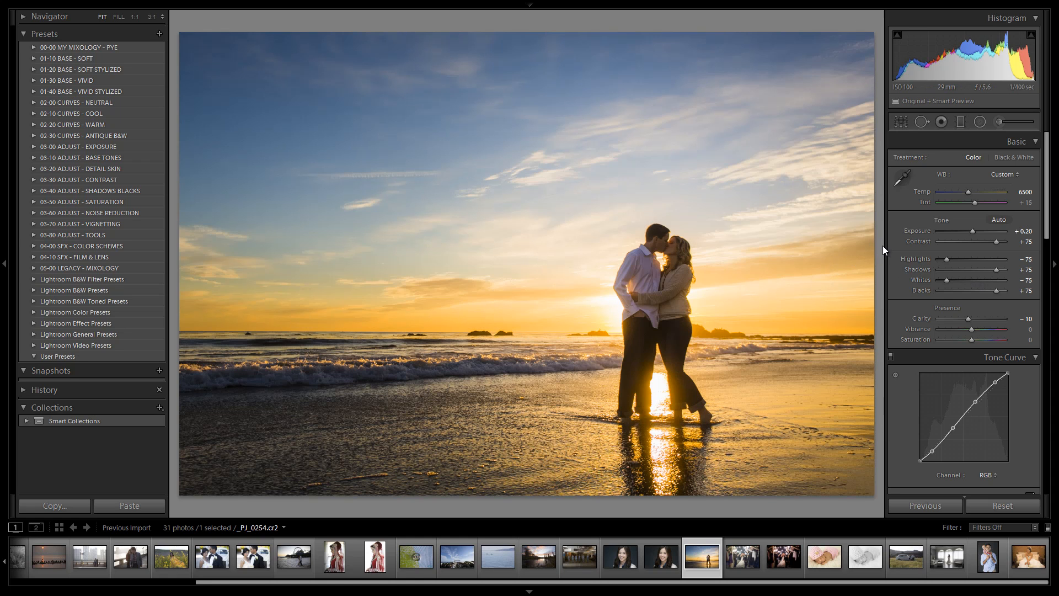
key(backslash)
key(backslash)
key(backslash)
key(backslash)
key(backslash)
key(backslash)
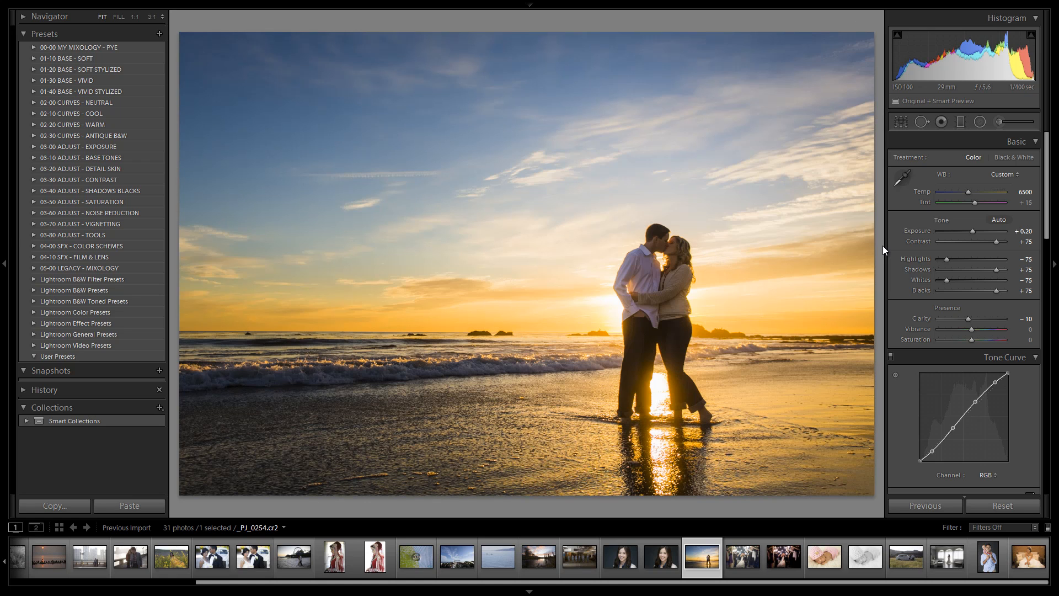